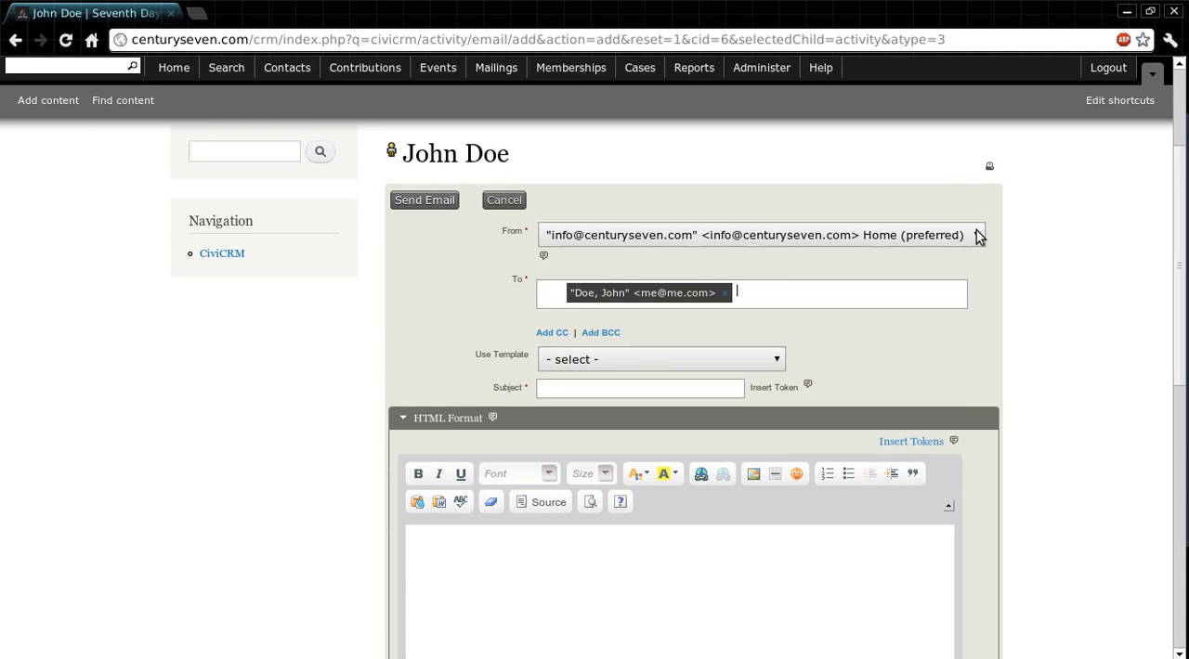
Step: Review the sender addresses available for the From field
click(977, 236)
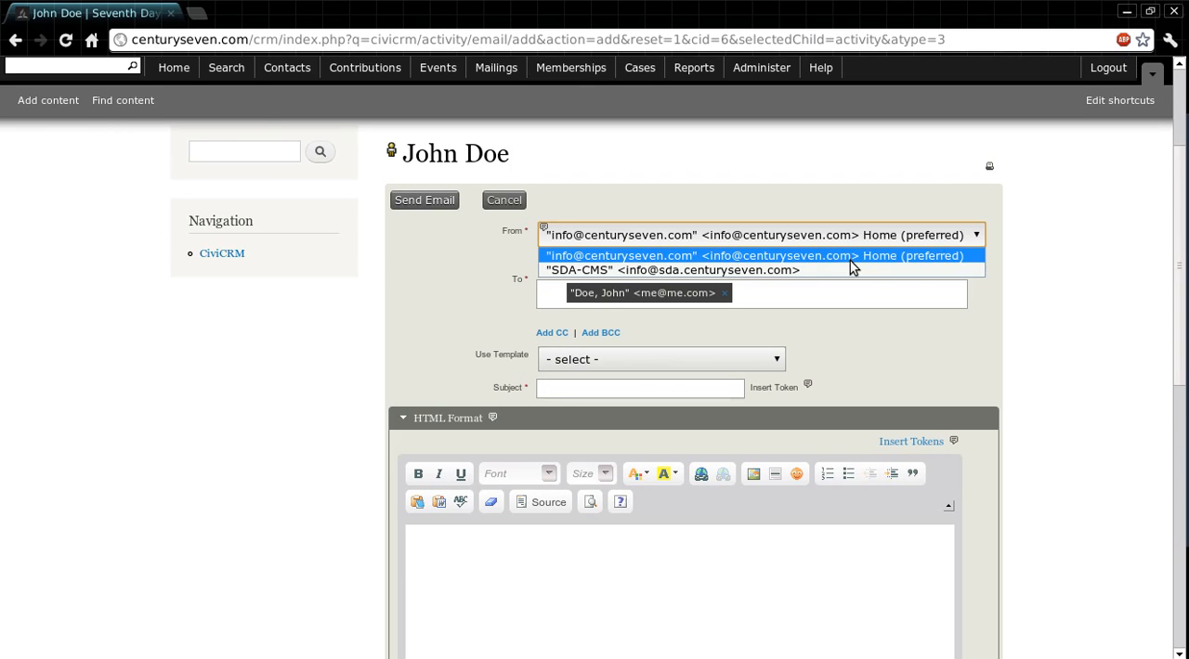
click(973, 235)
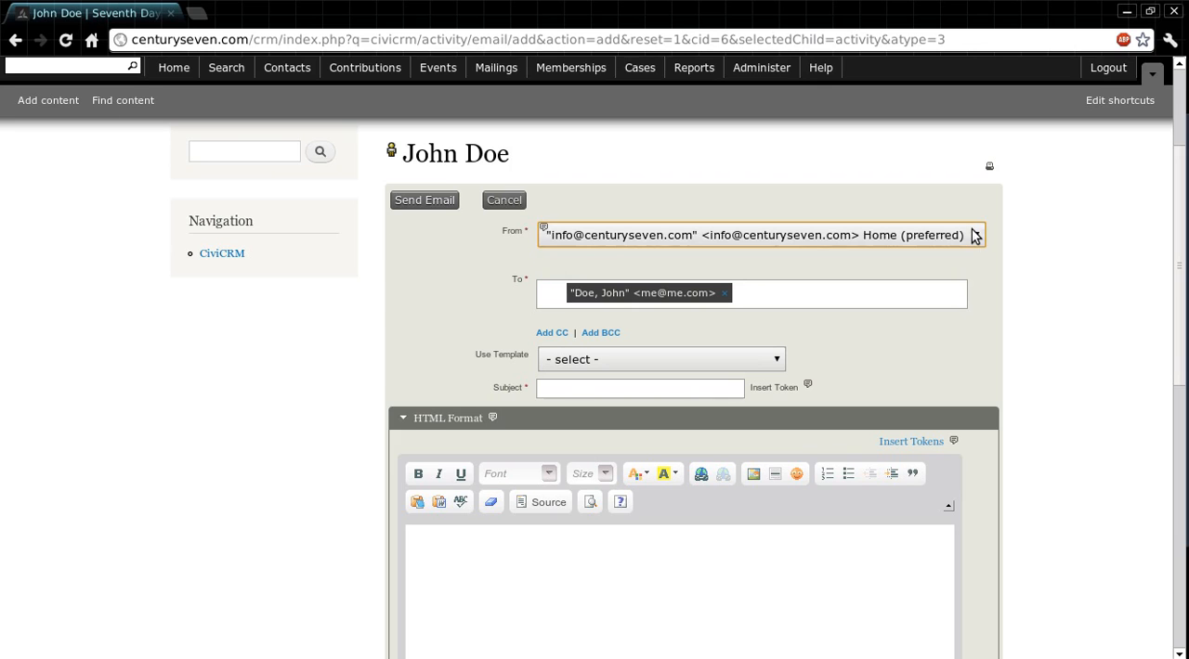
Step: Add a second recipient to the To field by searching for "info", and remove that recipient again
click(848, 299)
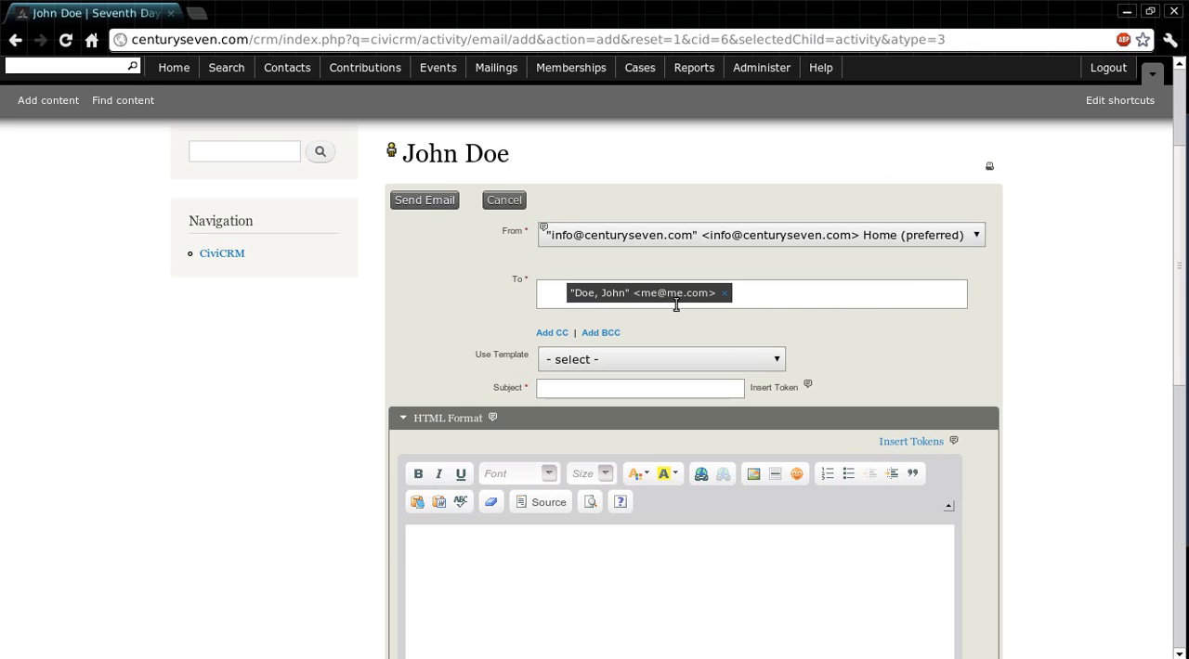
text(inf)
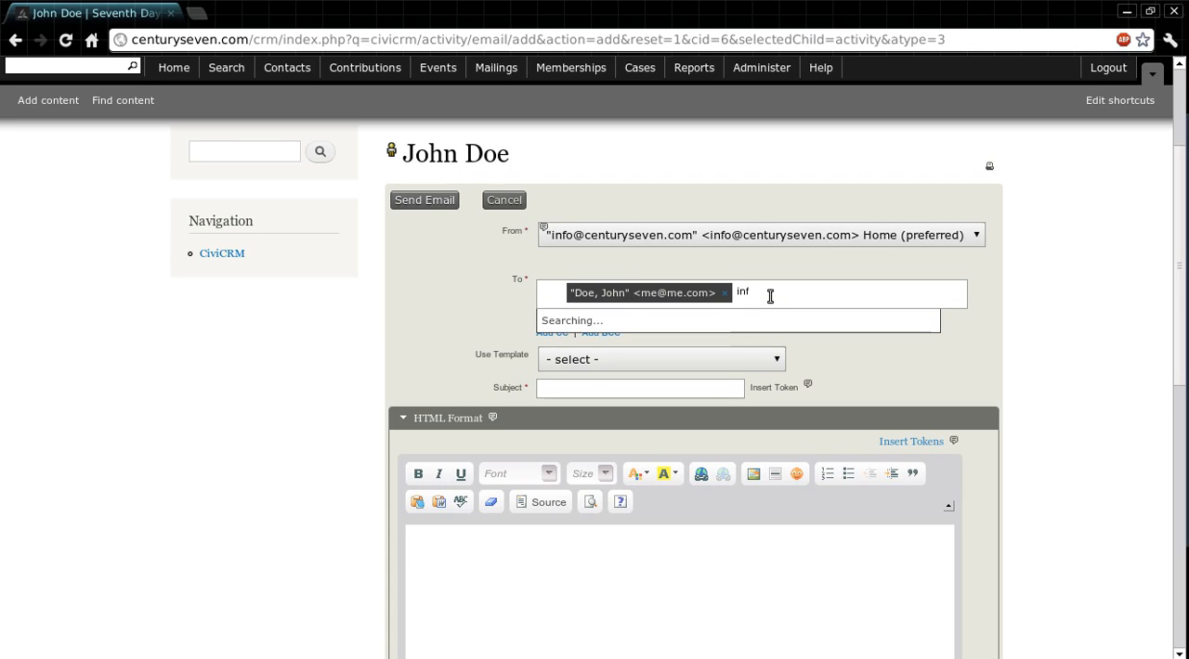
text(o)
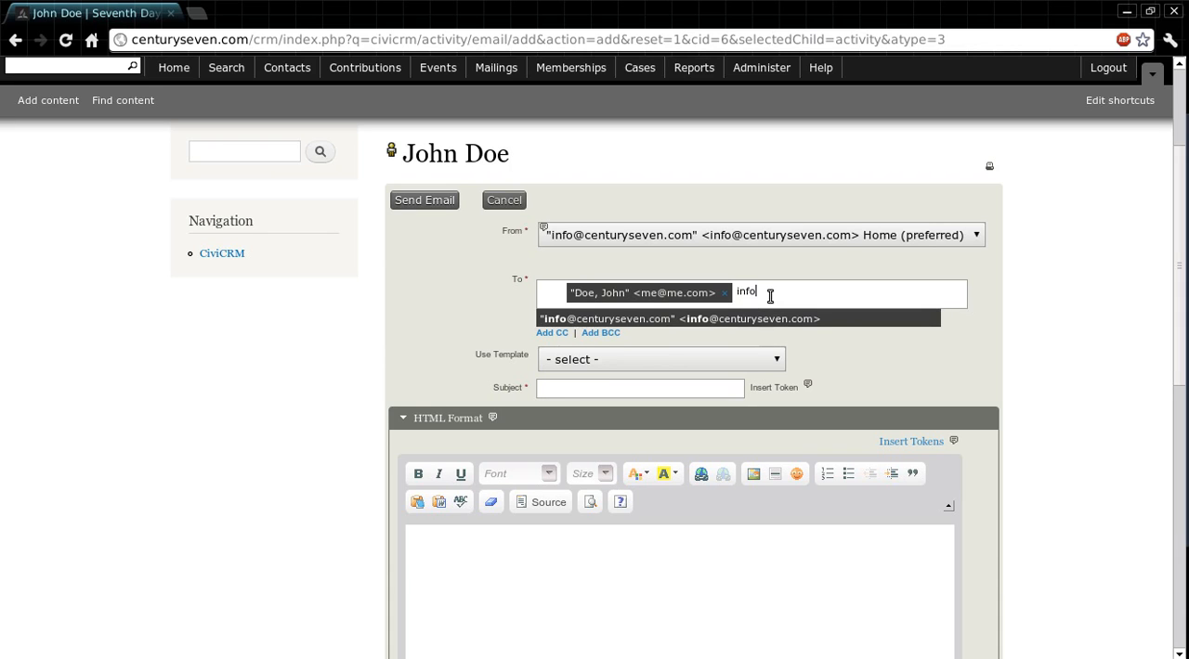
click(855, 320)
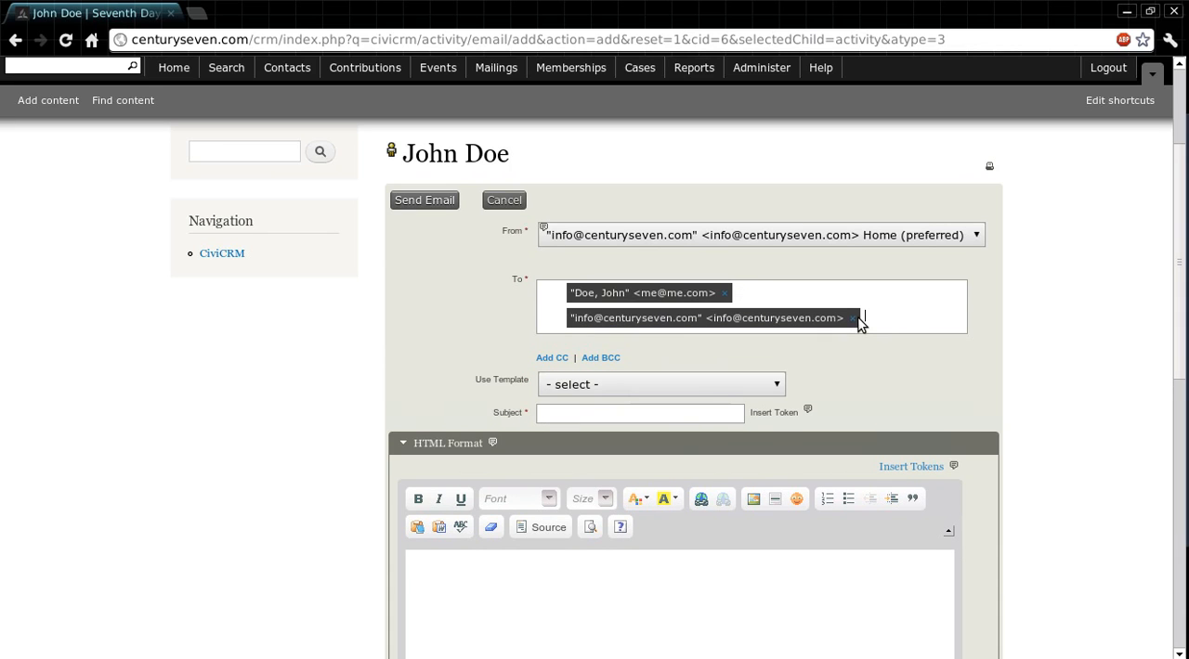
scroll(1090, 310, down, 1)
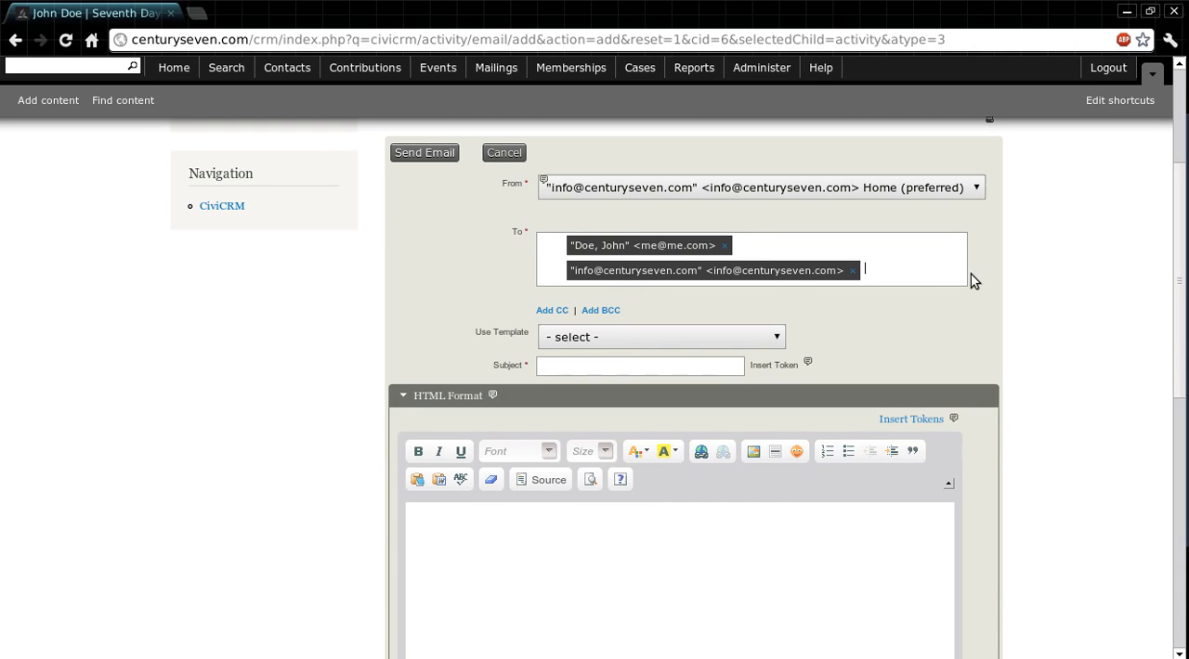
click(852, 271)
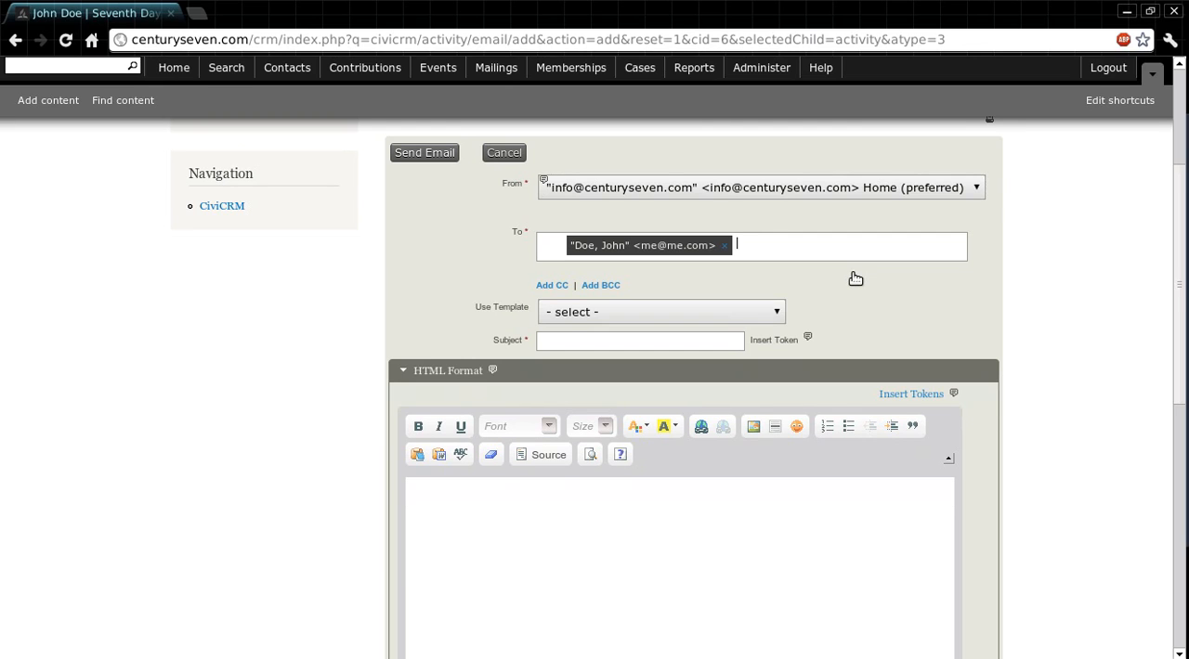
Step: Examine the available message templates and the plain-text section of the email form
scroll(854, 279, down, 1)
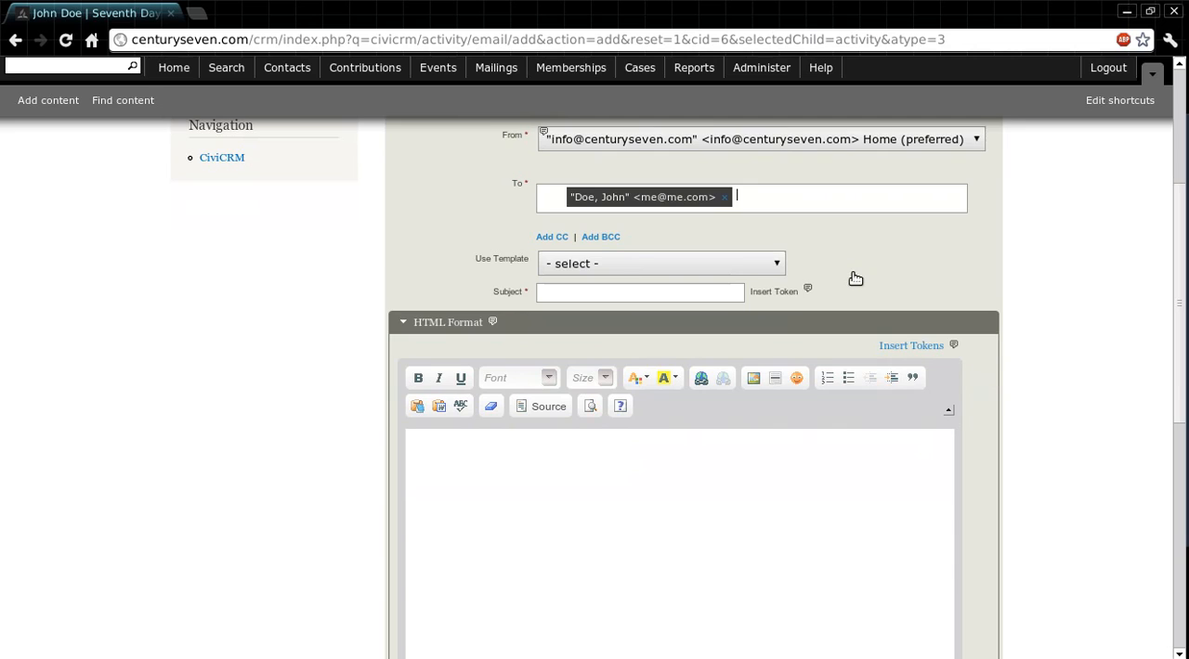
click(778, 264)
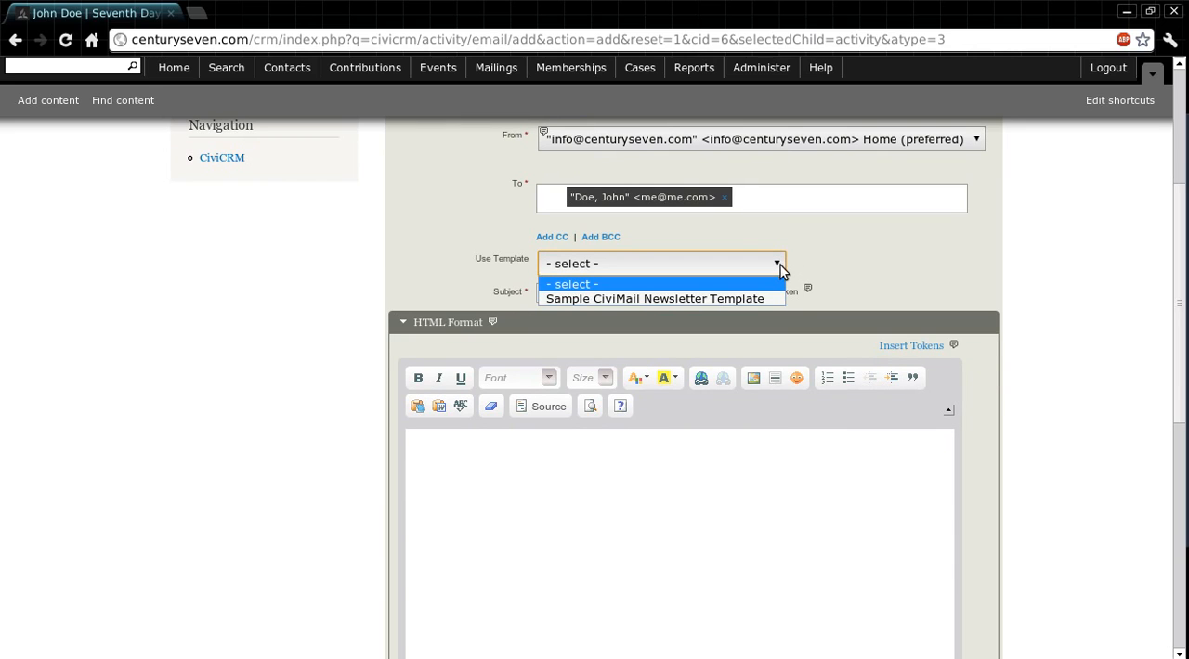
click(780, 266)
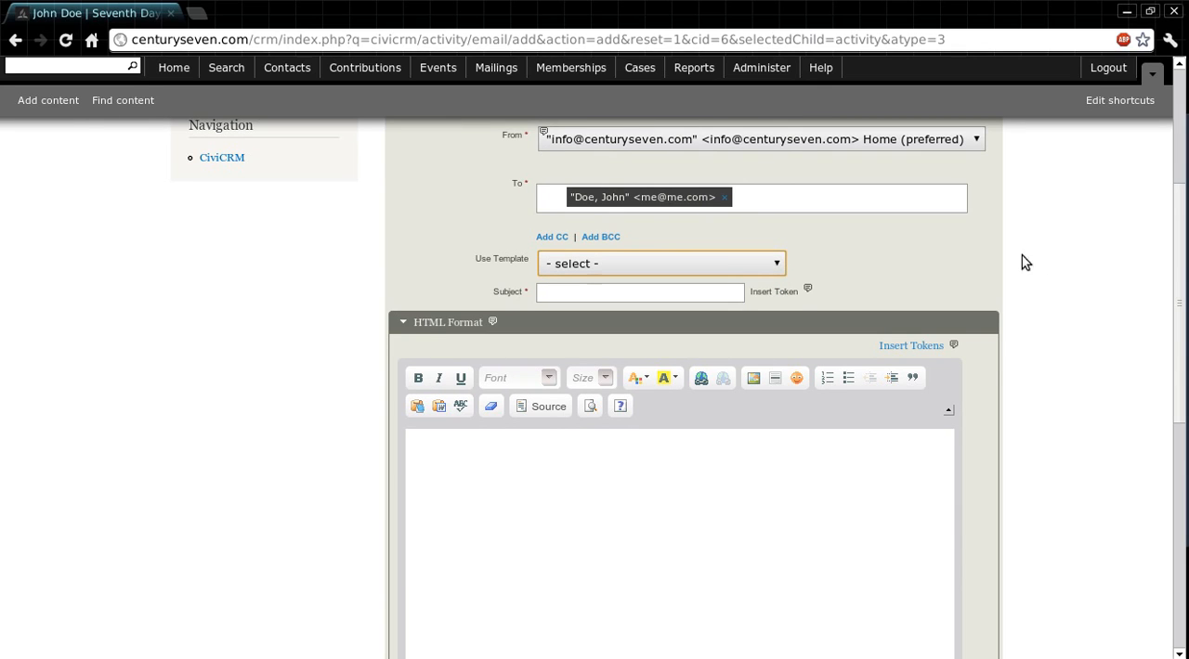
scroll(1046, 267, down, 5)
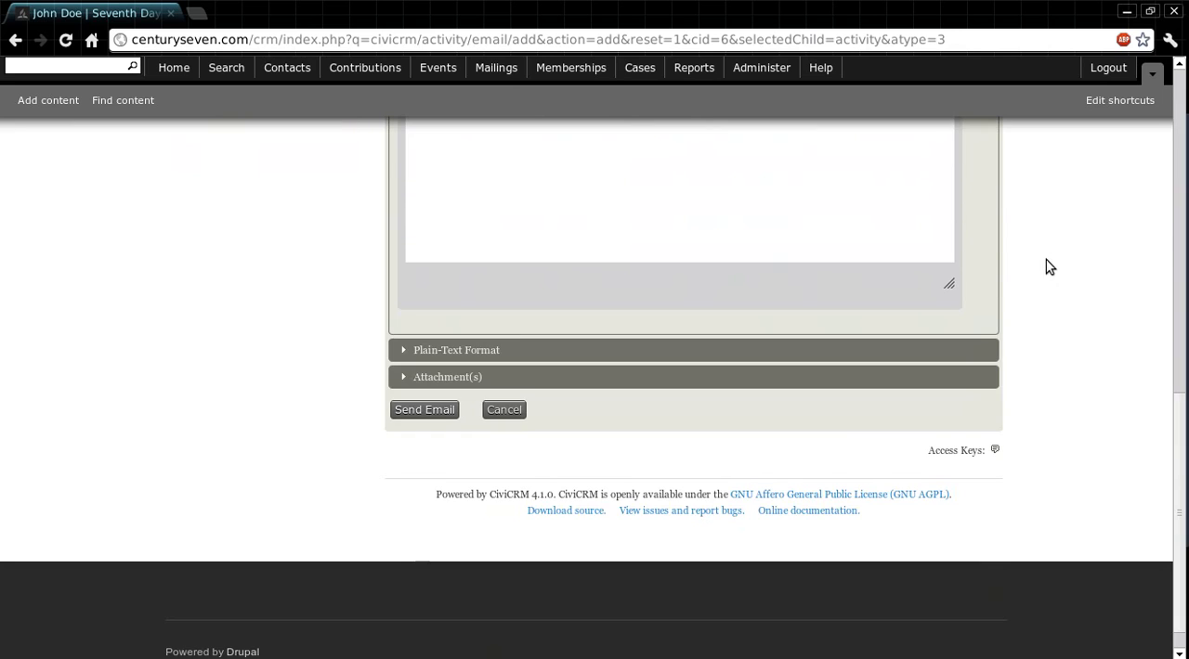
double_click(449, 351)
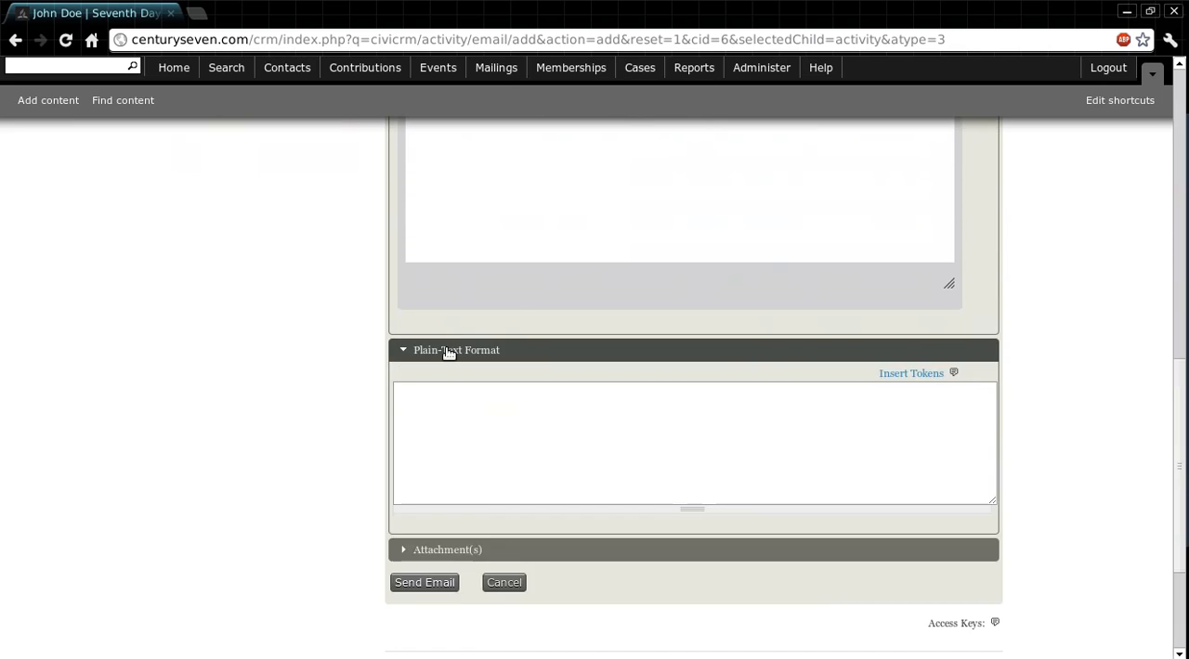
scroll(560, 321, up, 5)
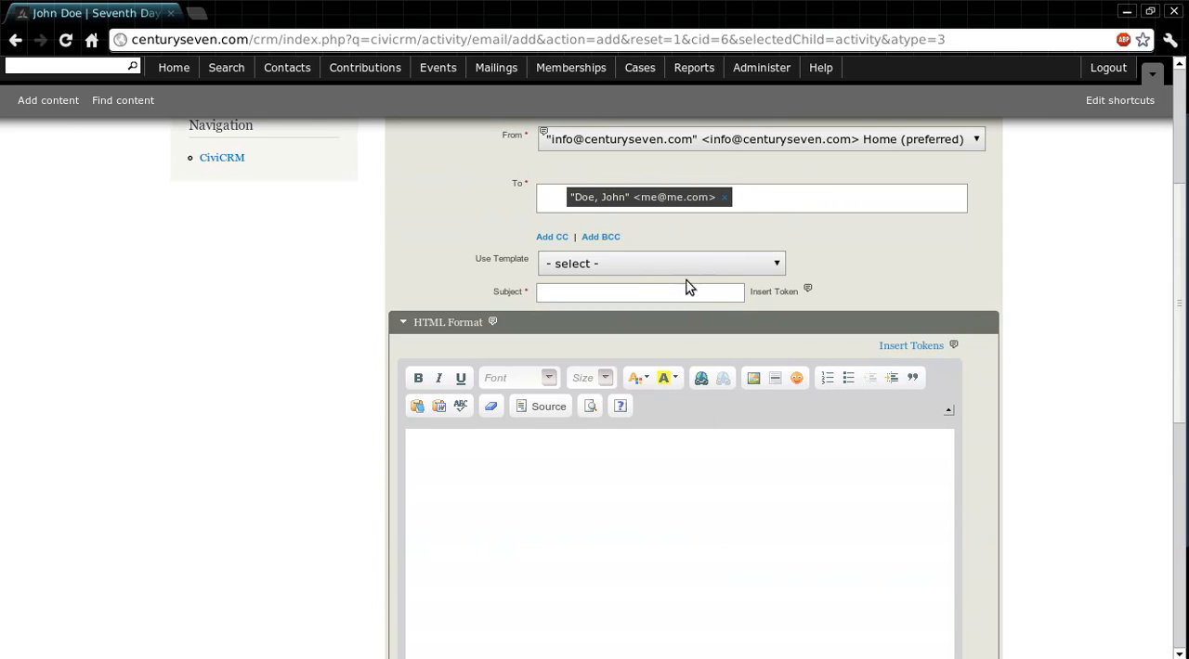
Step: Leave the template unselected and set the email subject to "Test Email"
click(660, 293)
click(757, 267)
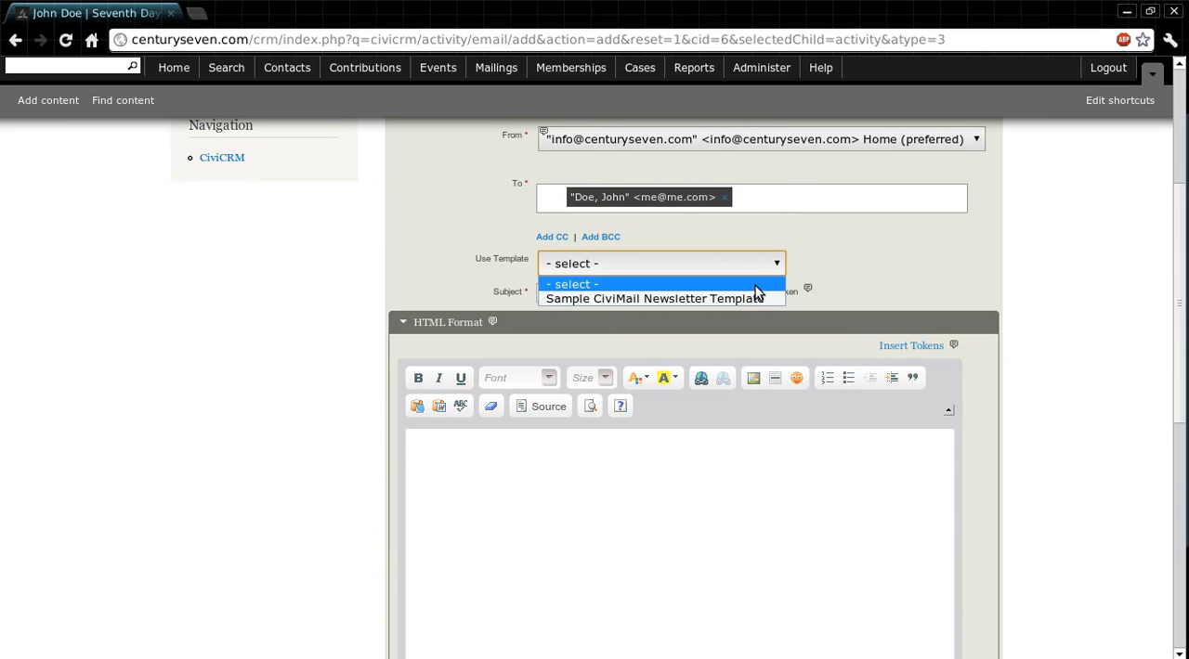
click(755, 286)
click(693, 294)
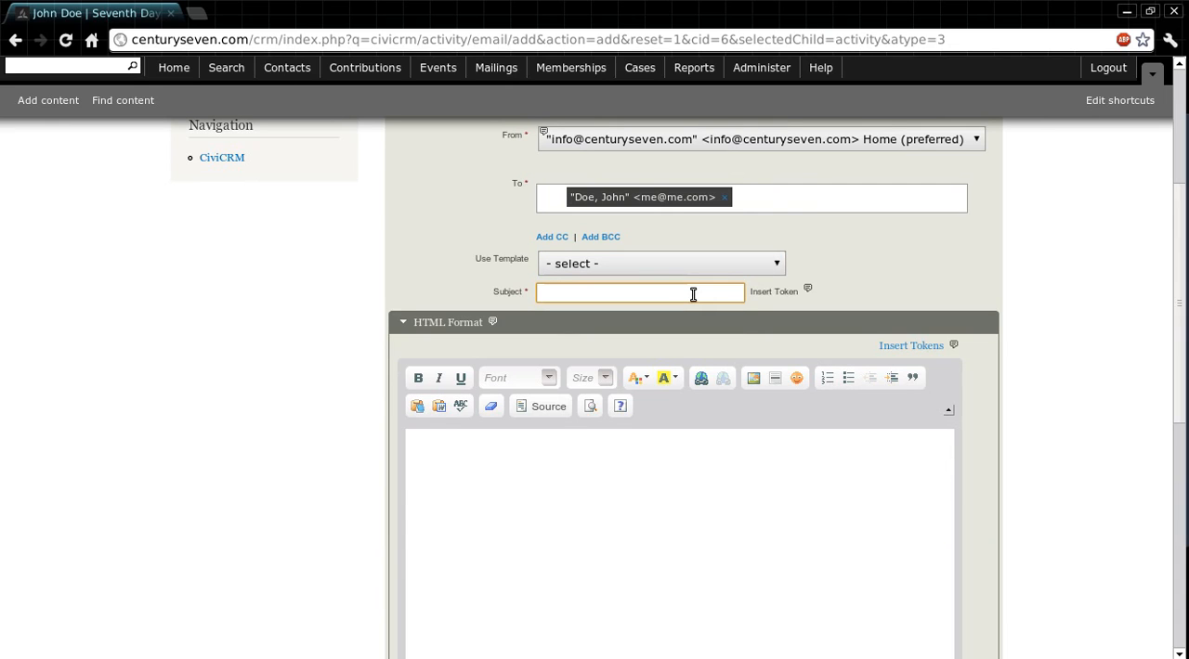
text(Test Email)
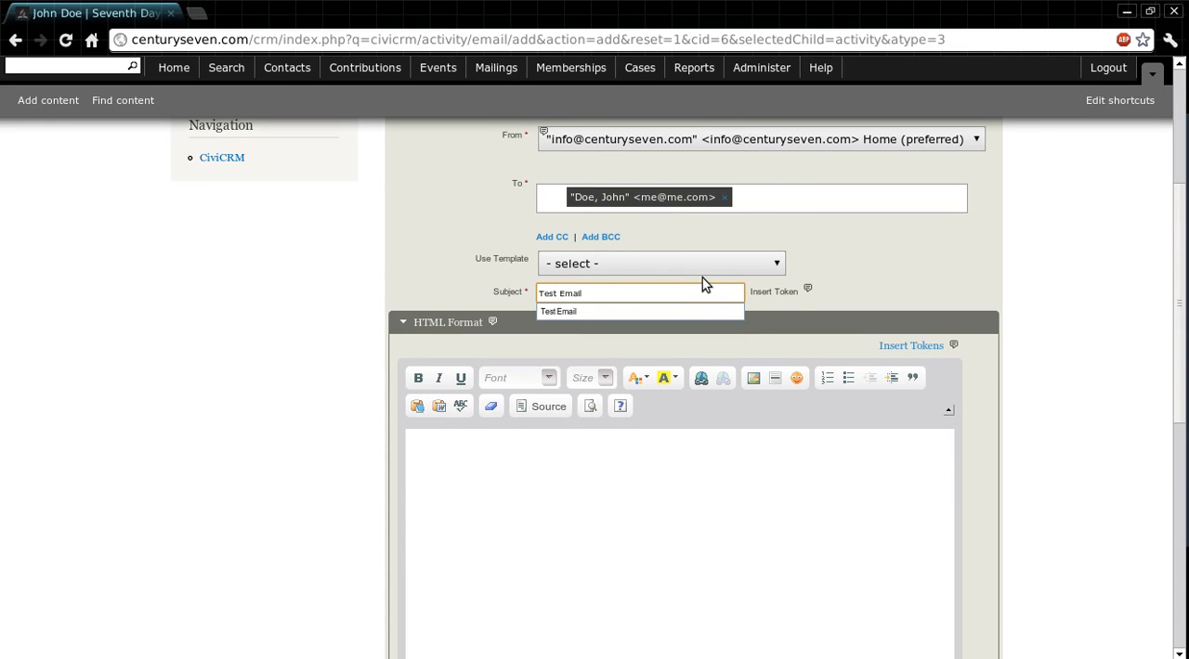
Step: Write "Test Email" in the HTML message body
scroll(1064, 281, down, 4)
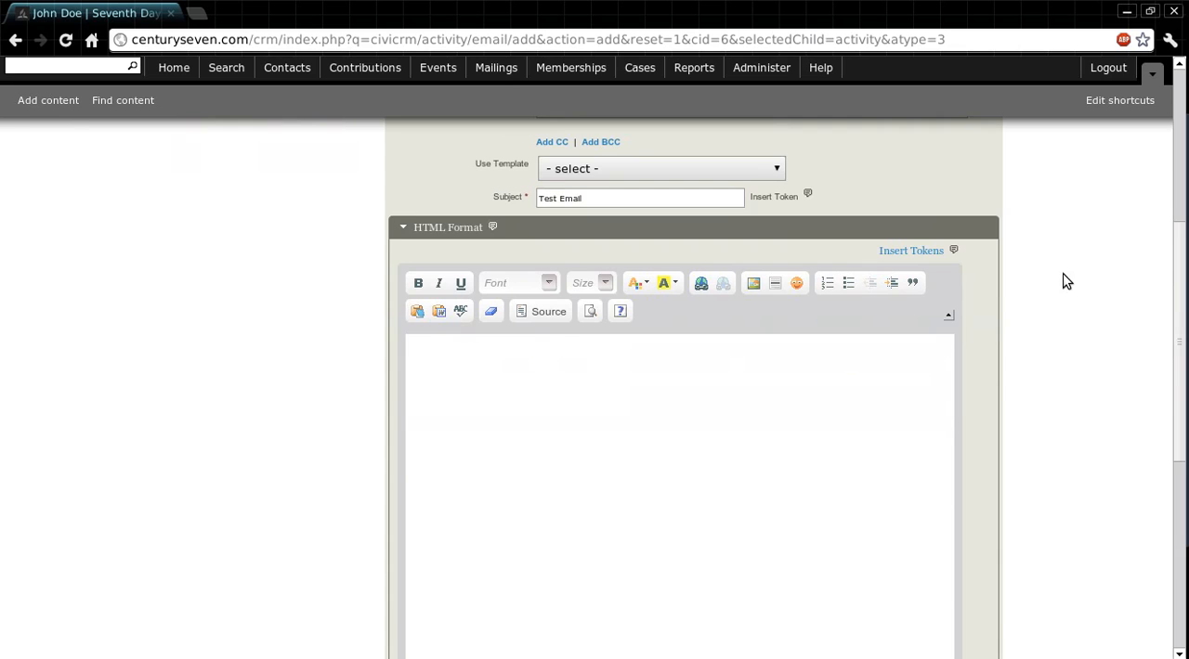
scroll(1067, 282, down, 1)
click(710, 258)
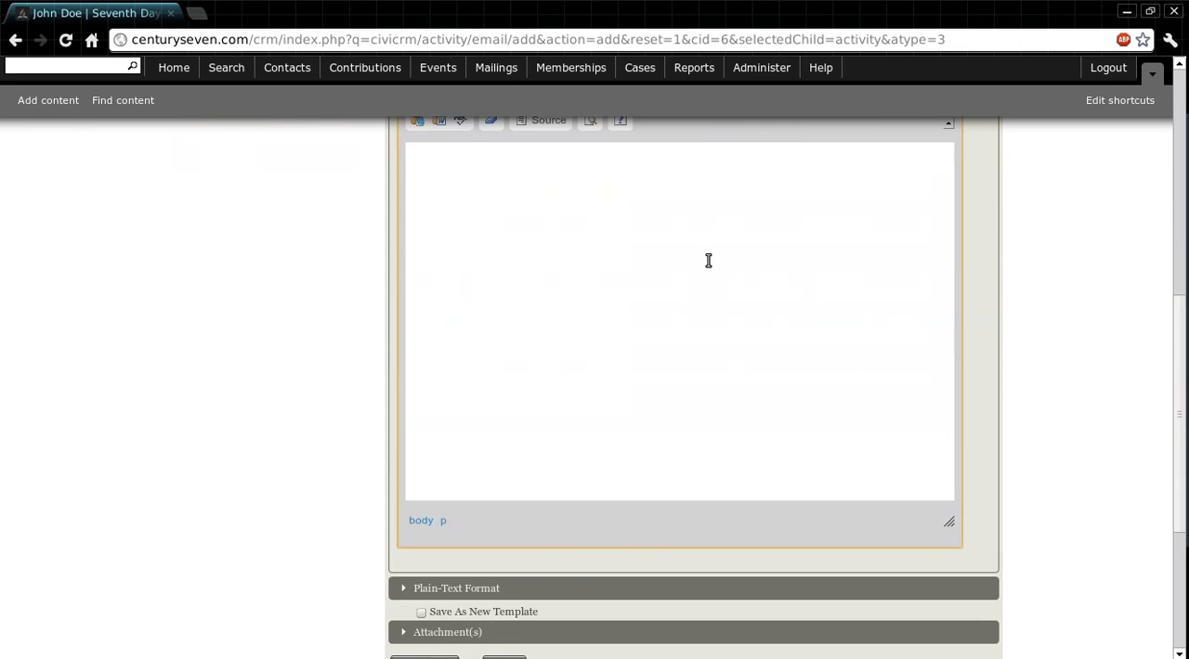
scroll(708, 261, up, 2)
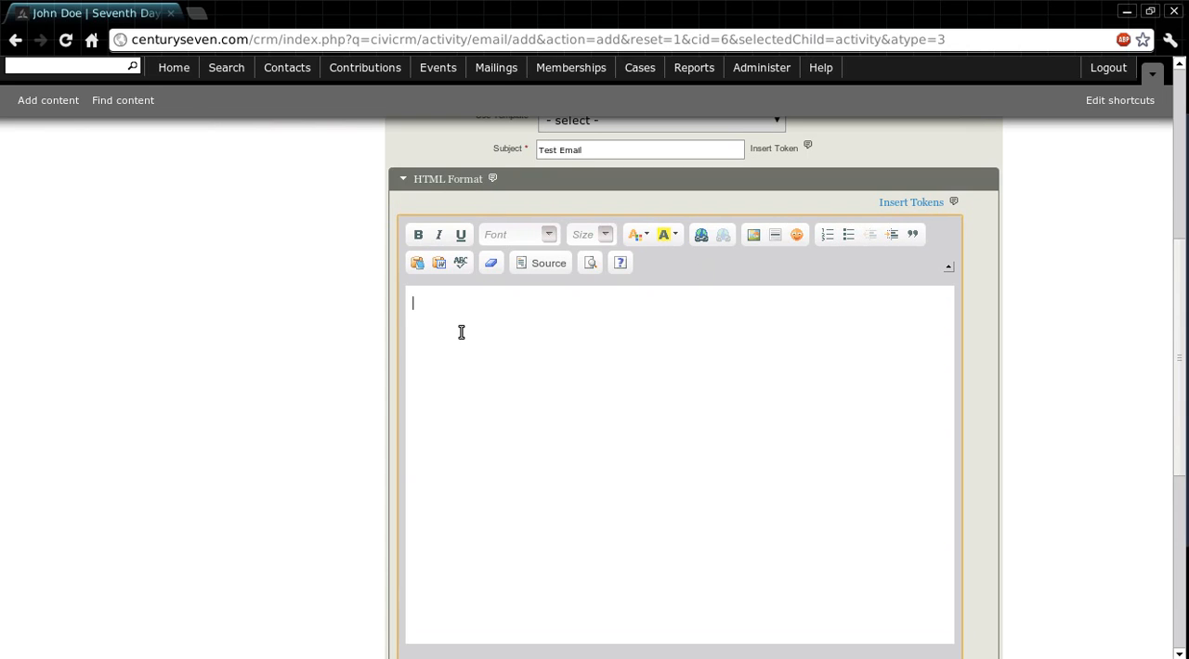
text(Test Email)
Step: Make the "Test Email" text in the HTML body bold, italic and underlined
drag(467, 306, 399, 260)
click(416, 240)
click(442, 238)
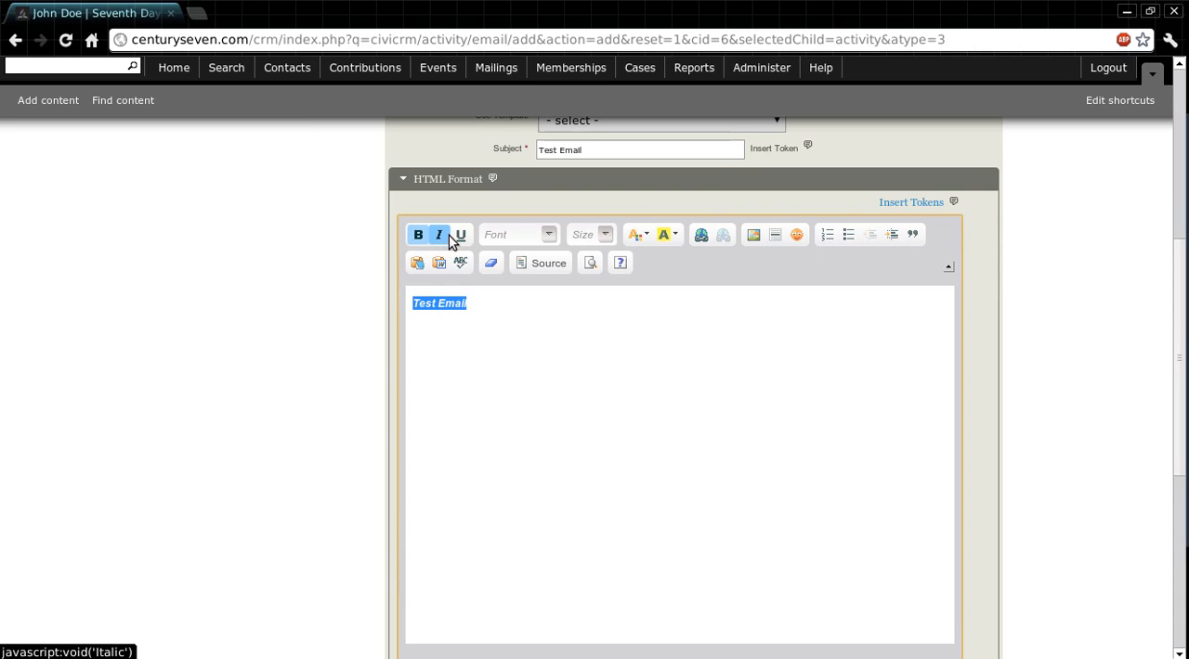
click(459, 237)
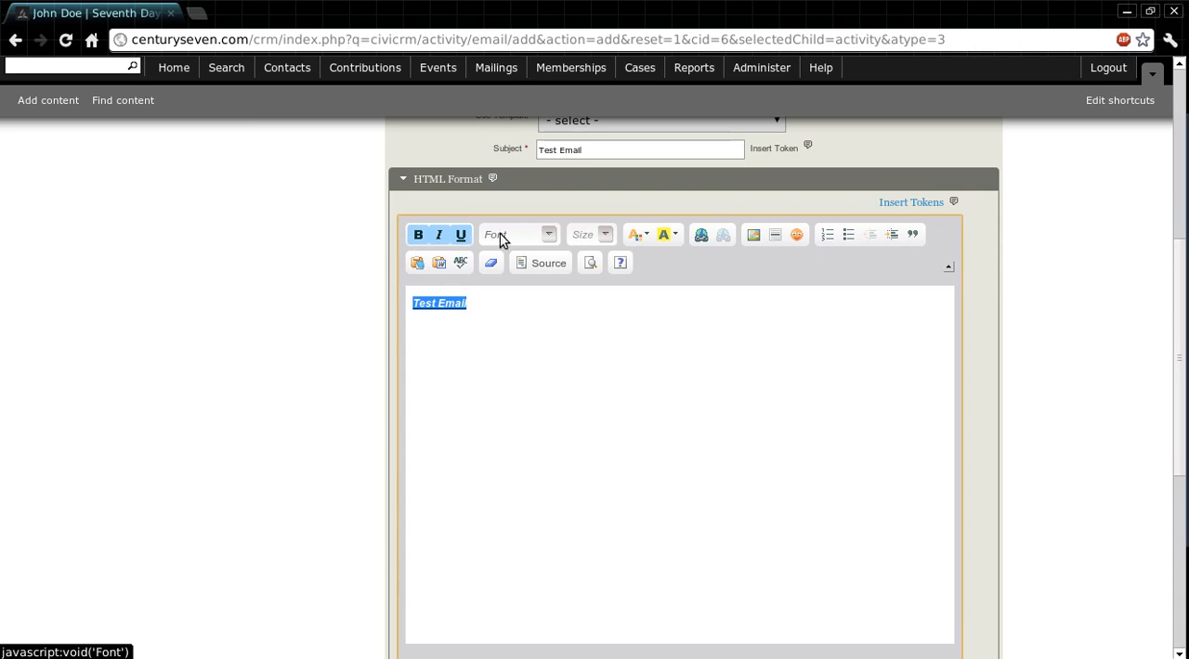
Step: Set the body text to the Comic Sans font at size 12 with a cyan background color
click(548, 240)
click(562, 293)
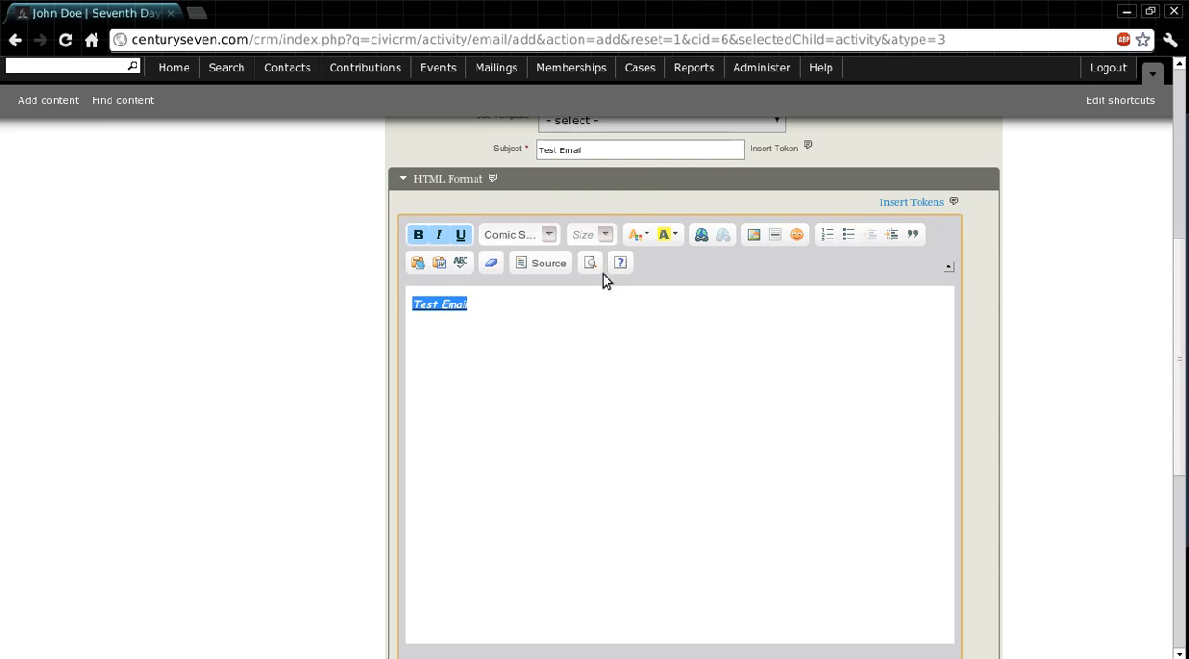
click(606, 237)
click(621, 346)
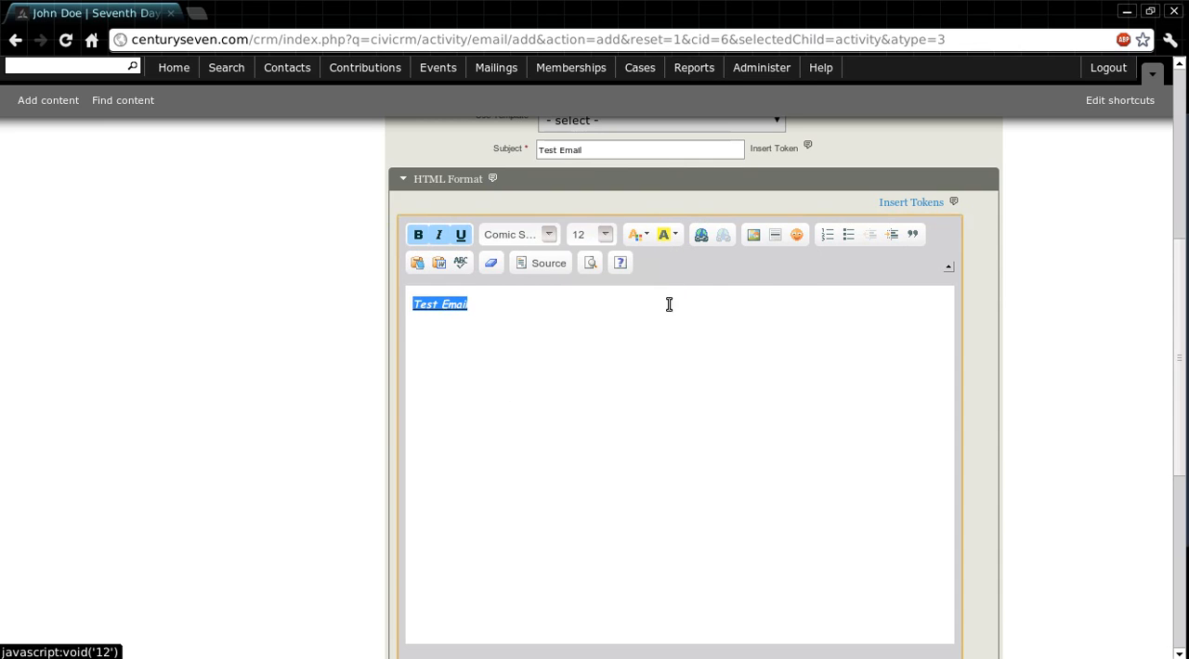
click(666, 236)
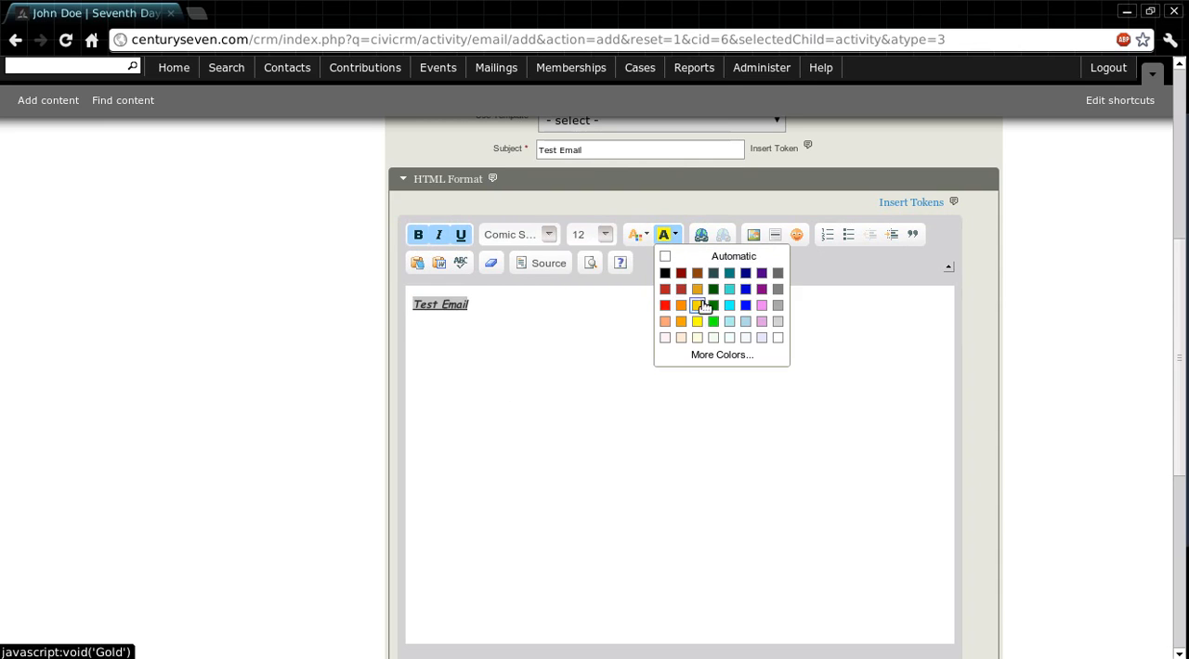
click(729, 306)
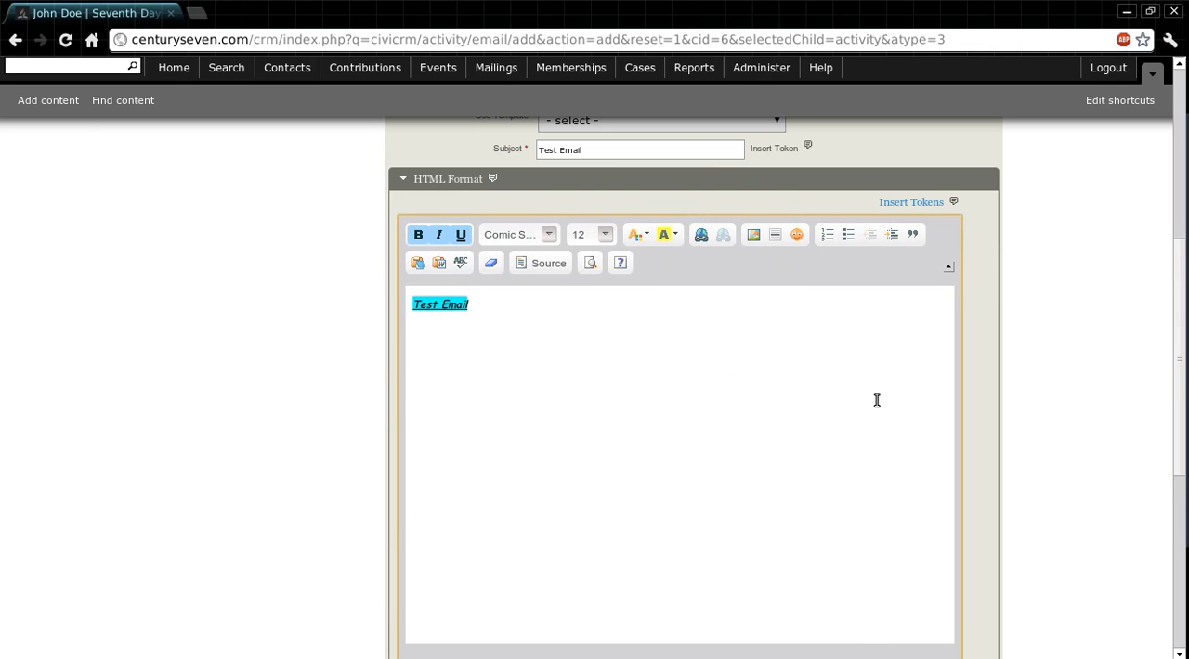
Step: Expand the Plain-Text Format section and place the cursor in its message area
scroll(876, 400, down, 1)
scroll(874, 400, down, 5)
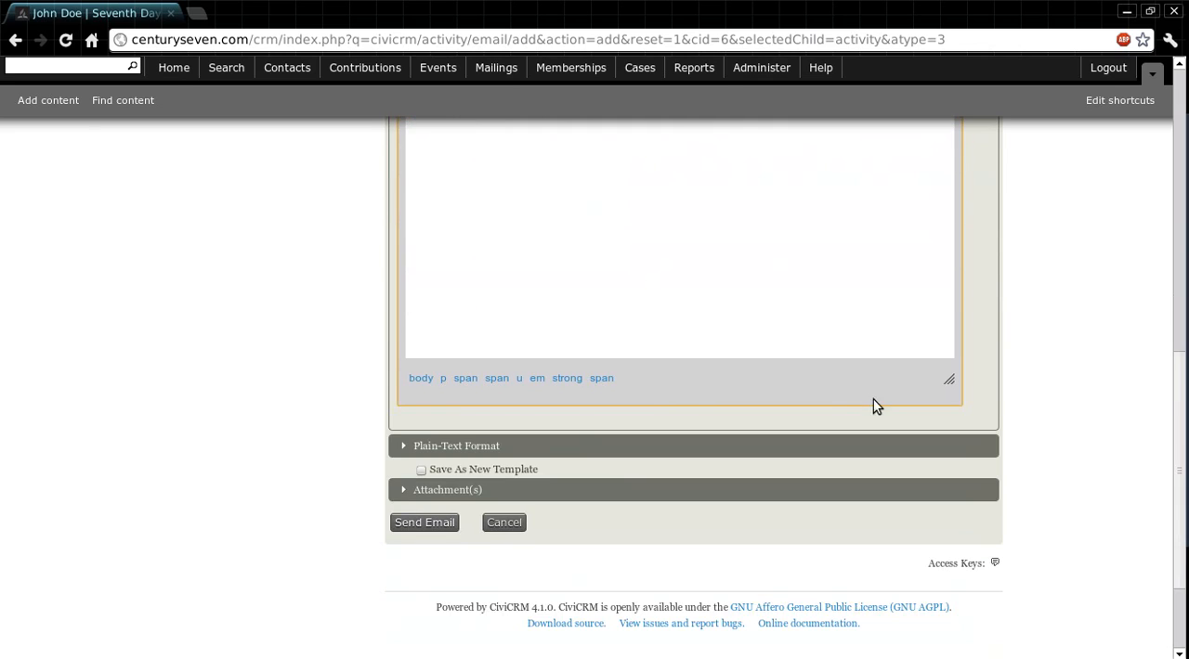
click(465, 444)
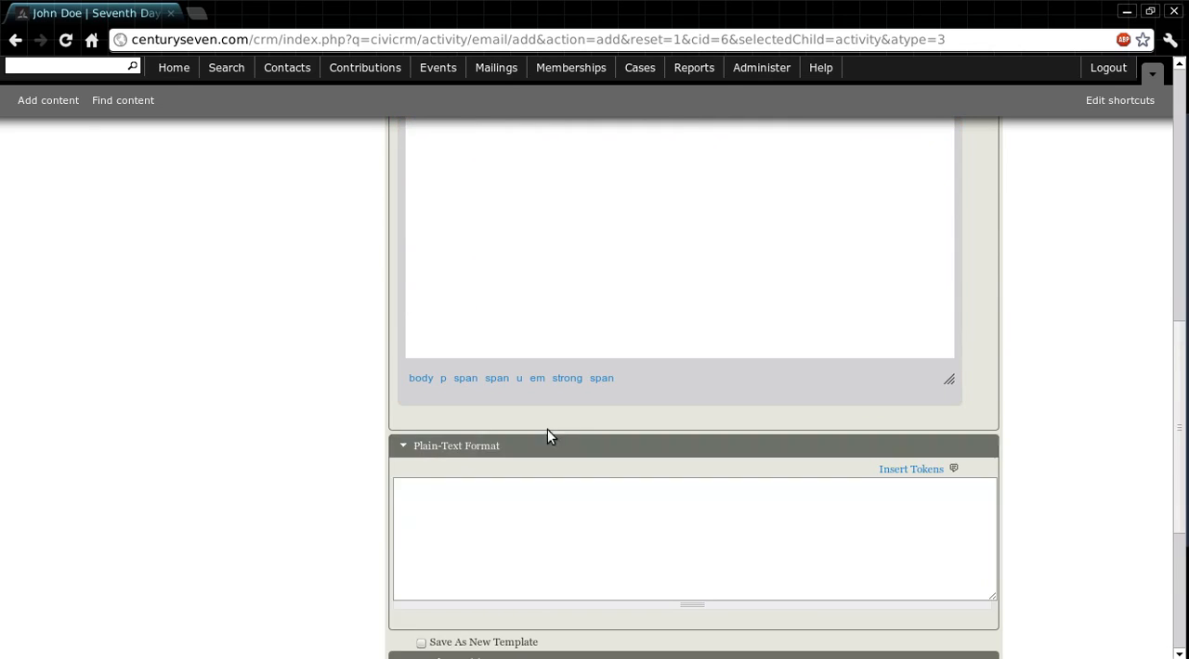
scroll(468, 448, down, 2)
click(607, 433)
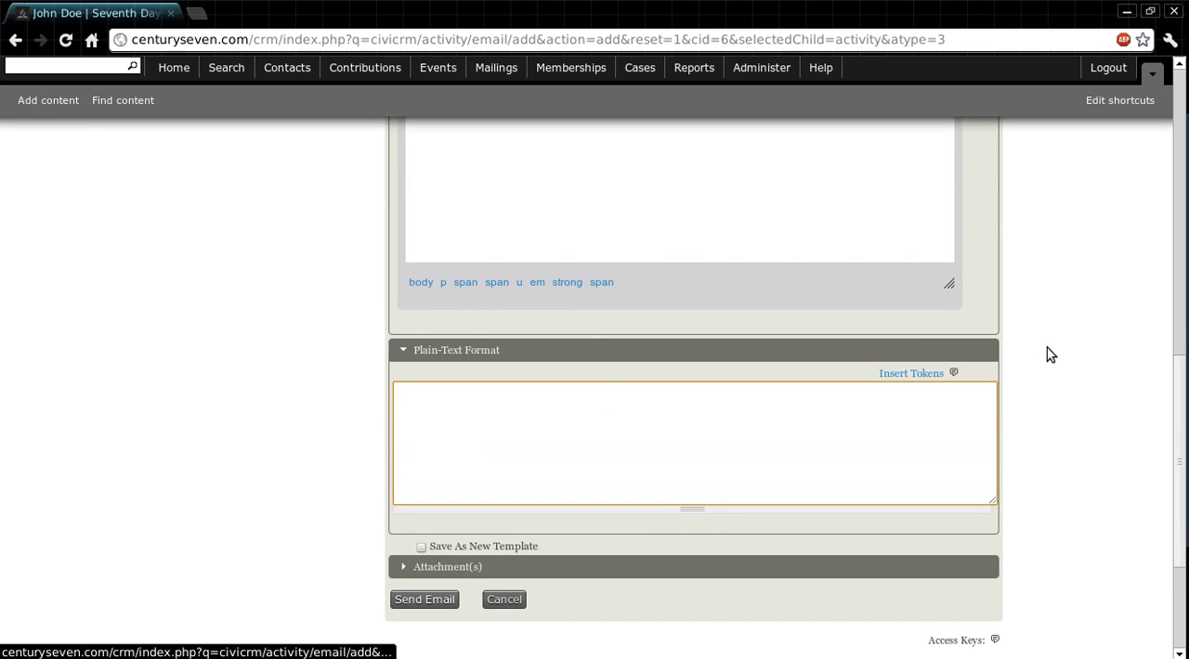
Step: Collapse the HTML Format section and put the cursor back in the plain-text message area
scroll(1050, 355, up, 2)
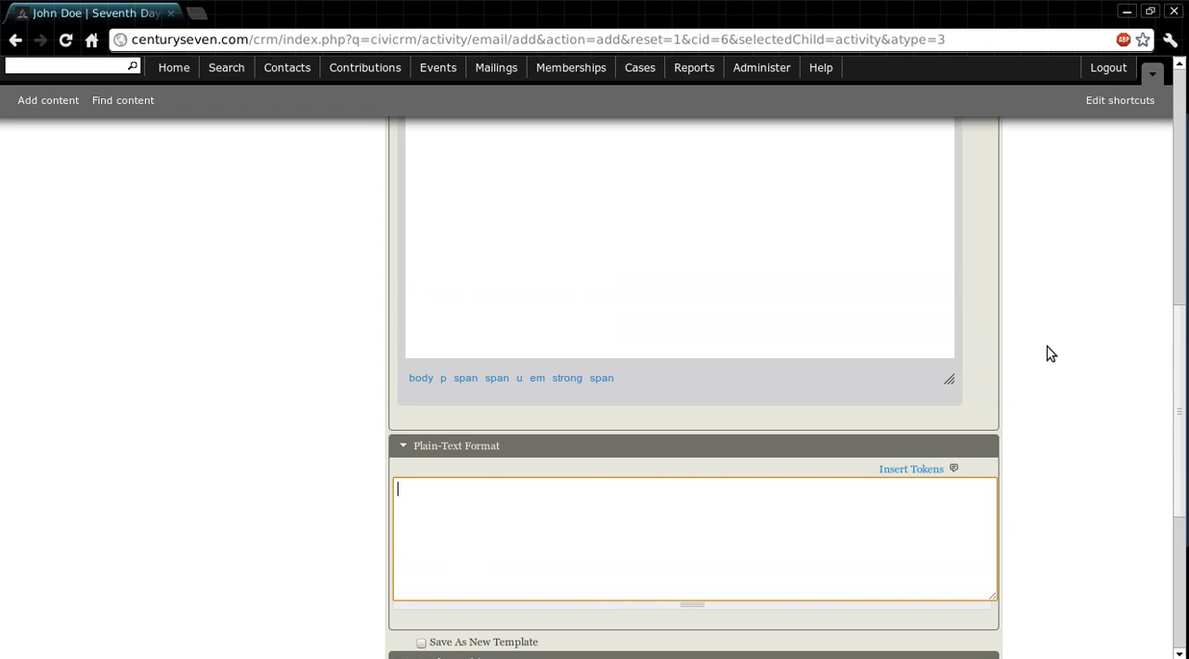
scroll(1050, 355, up, 5)
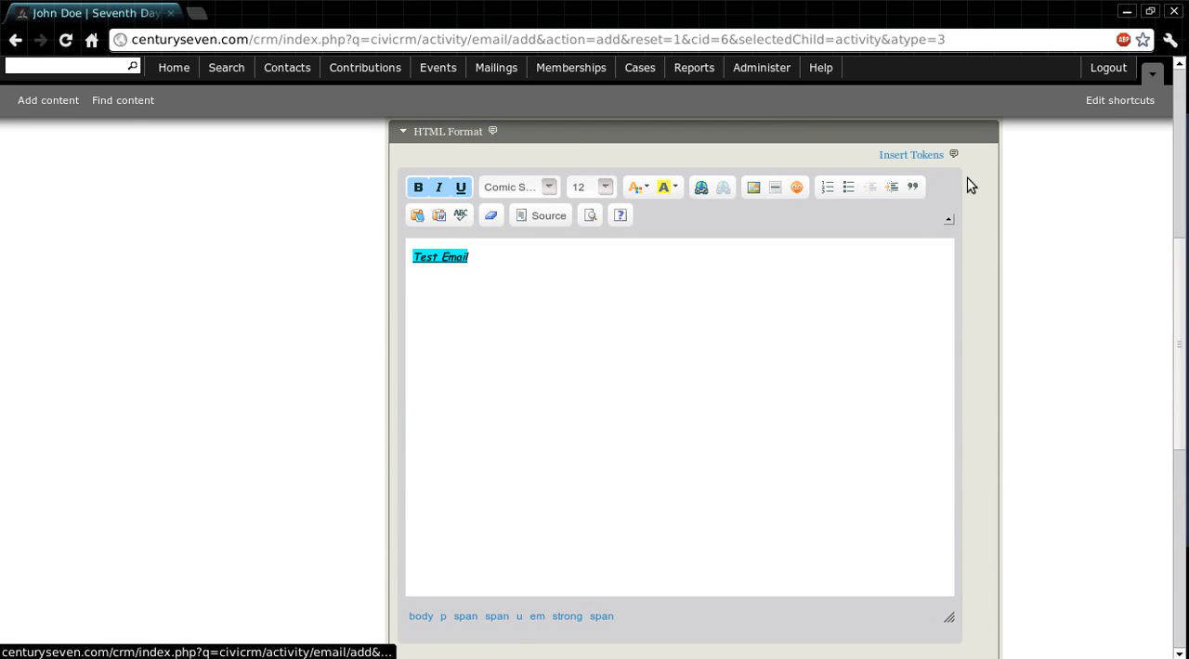
scroll(1101, 259, down, 5)
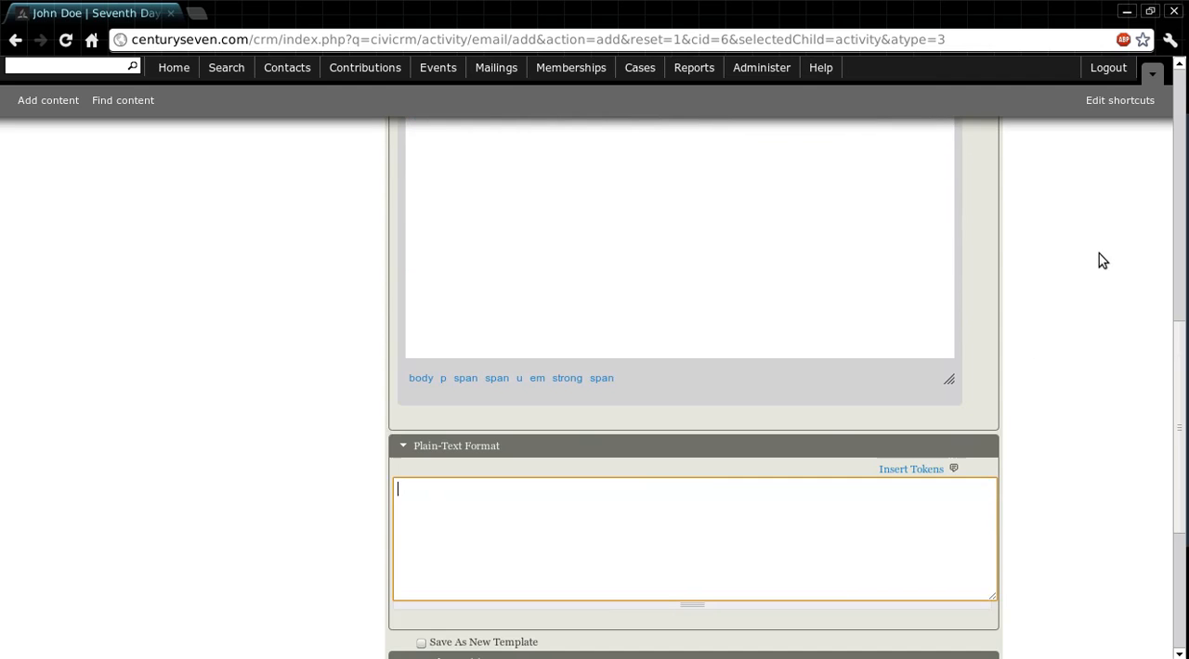
scroll(632, 475, up, 5)
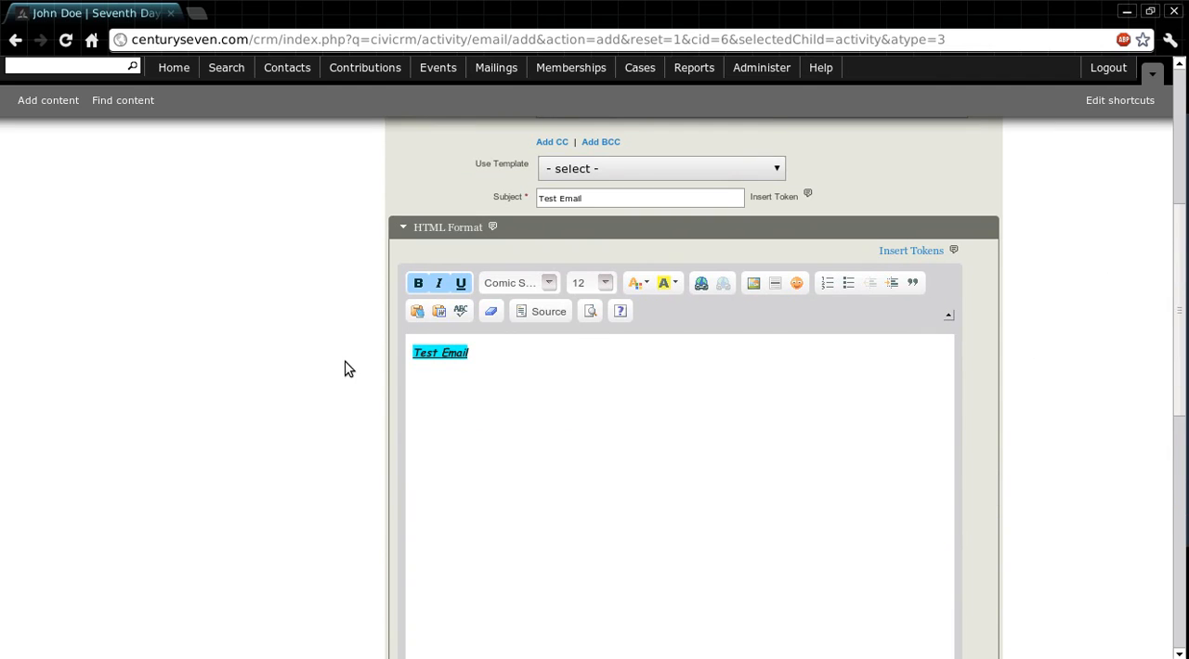
click(445, 228)
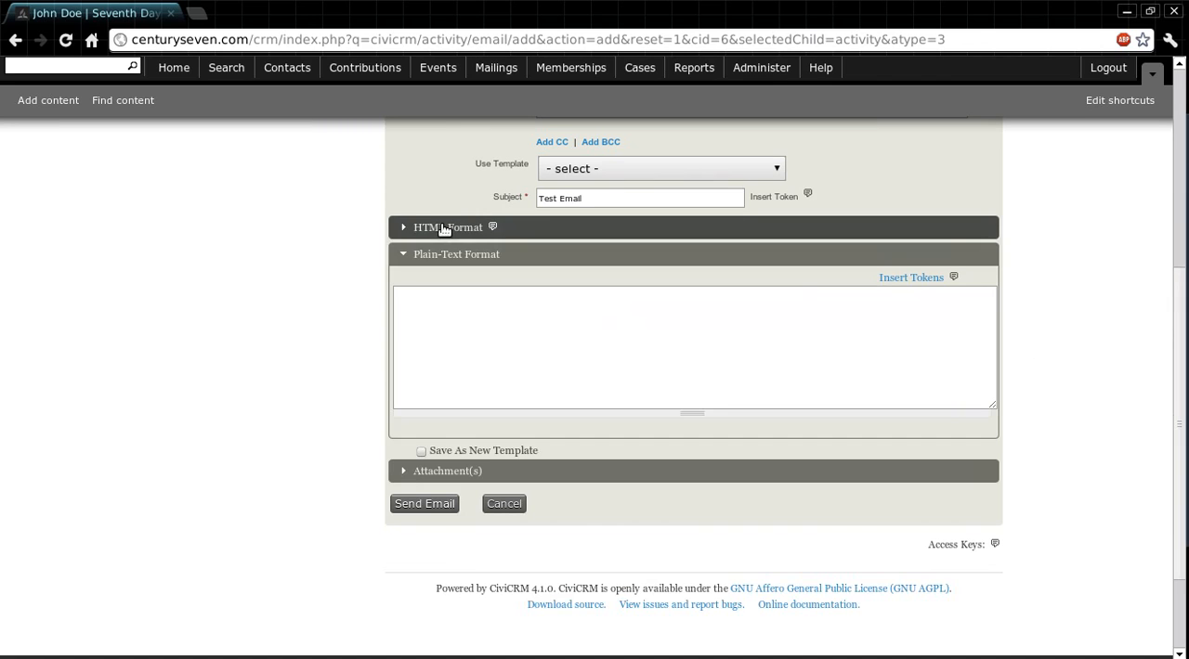
click(506, 316)
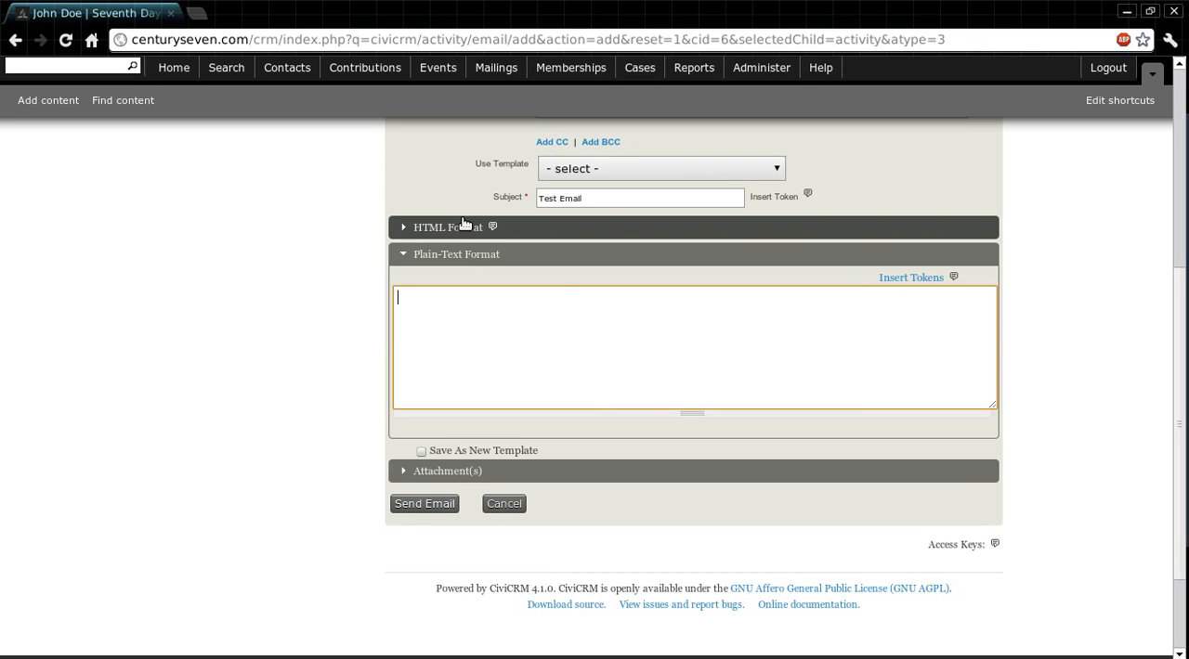
Step: Collapse the Plain-Text Format section and expand the HTML Format section again
click(453, 254)
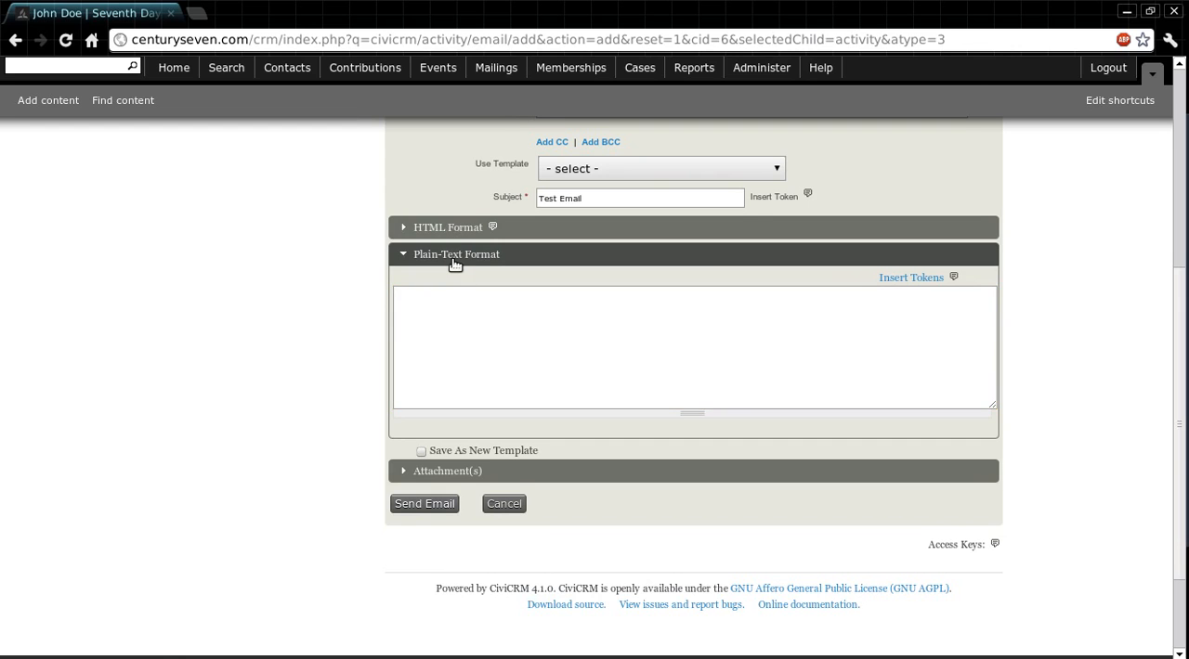
click(449, 262)
scroll(544, 270, down, 5)
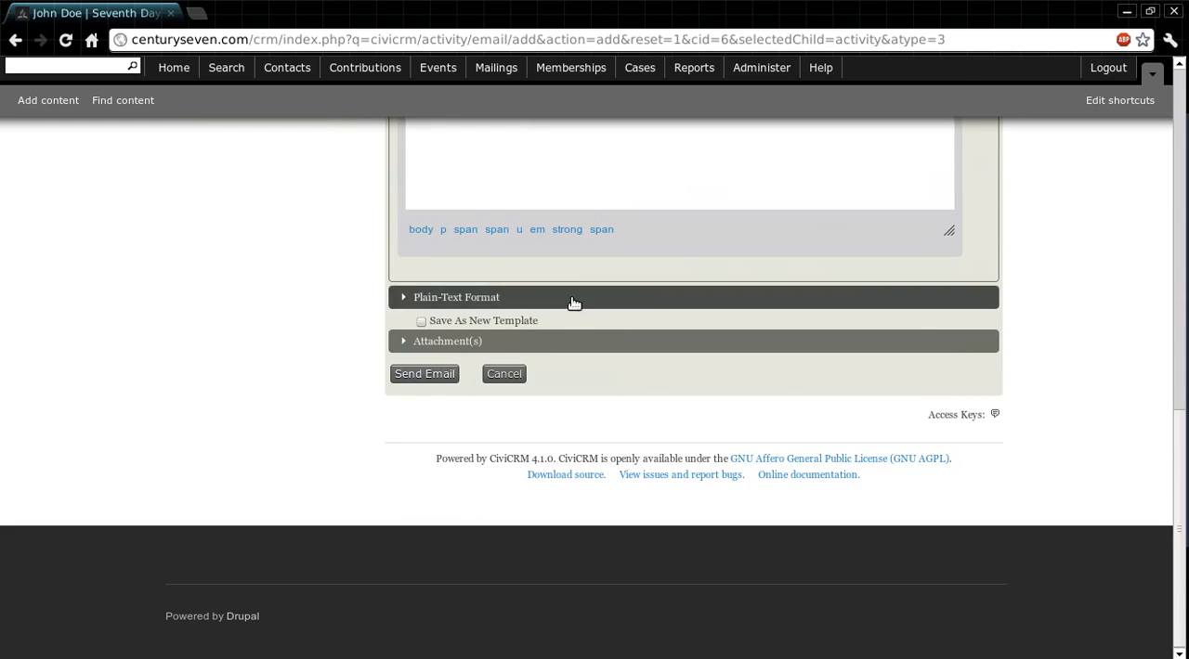
scroll(1068, 216, up, 5)
scroll(1091, 219, down, 2)
scroll(1094, 221, up, 2)
scroll(1090, 221, up, 3)
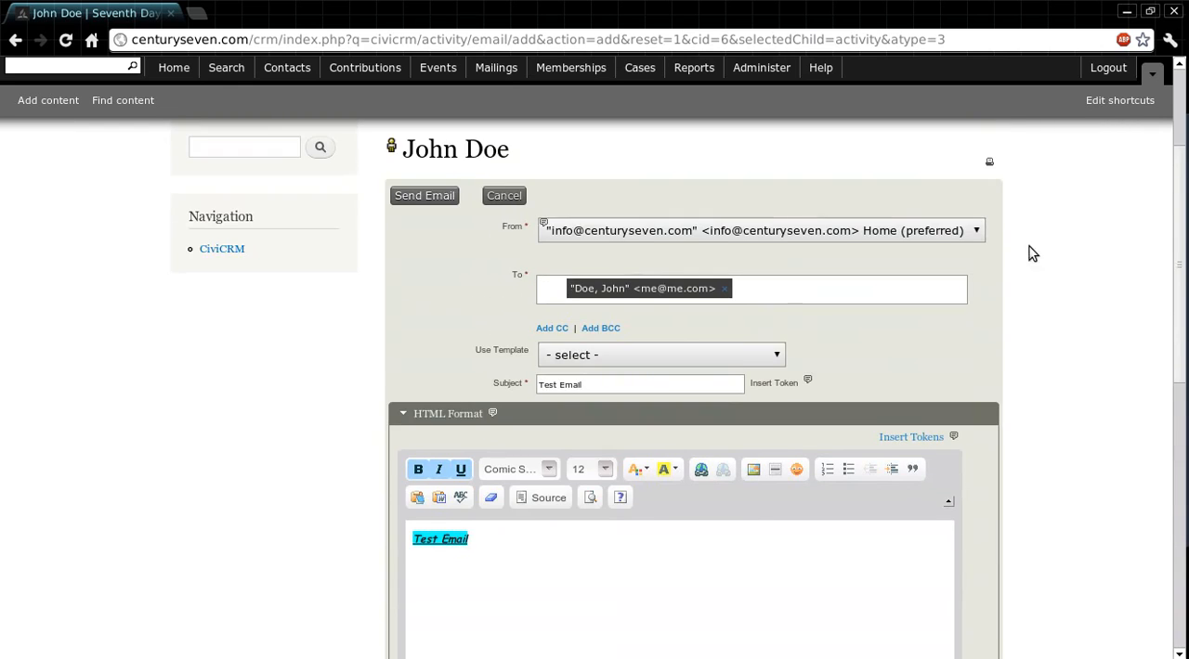
Step: Enable saving the message as a new template and place the cursor in the template title field
scroll(1026, 257, down, 10)
scroll(1026, 257, down, 1)
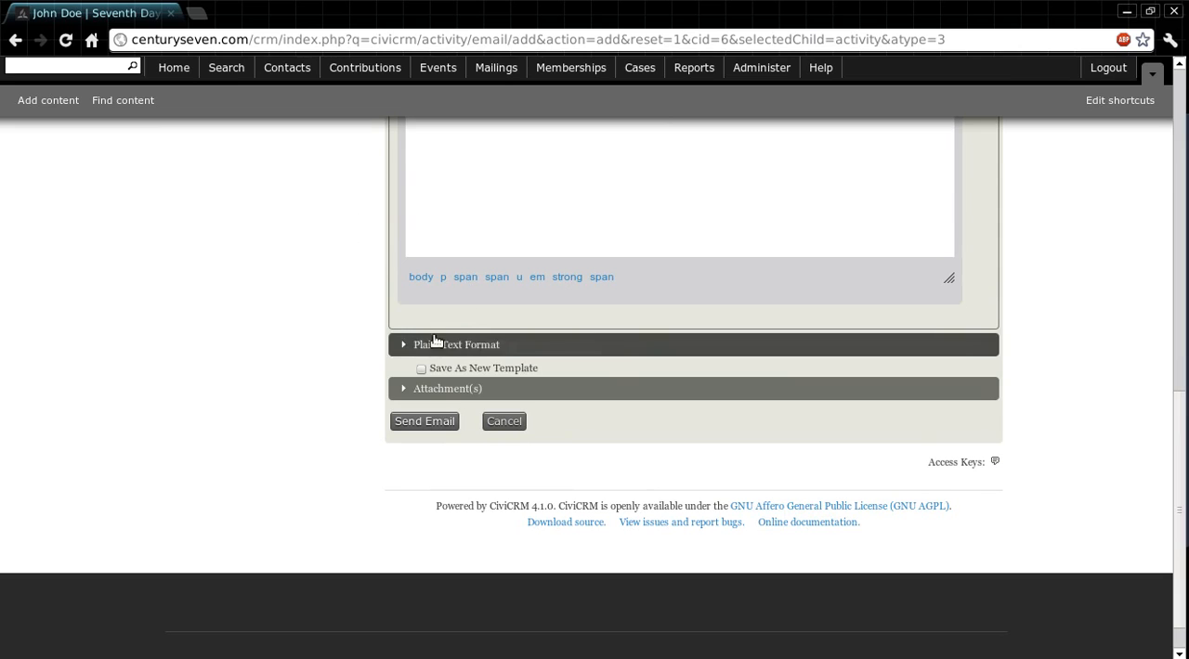
click(424, 370)
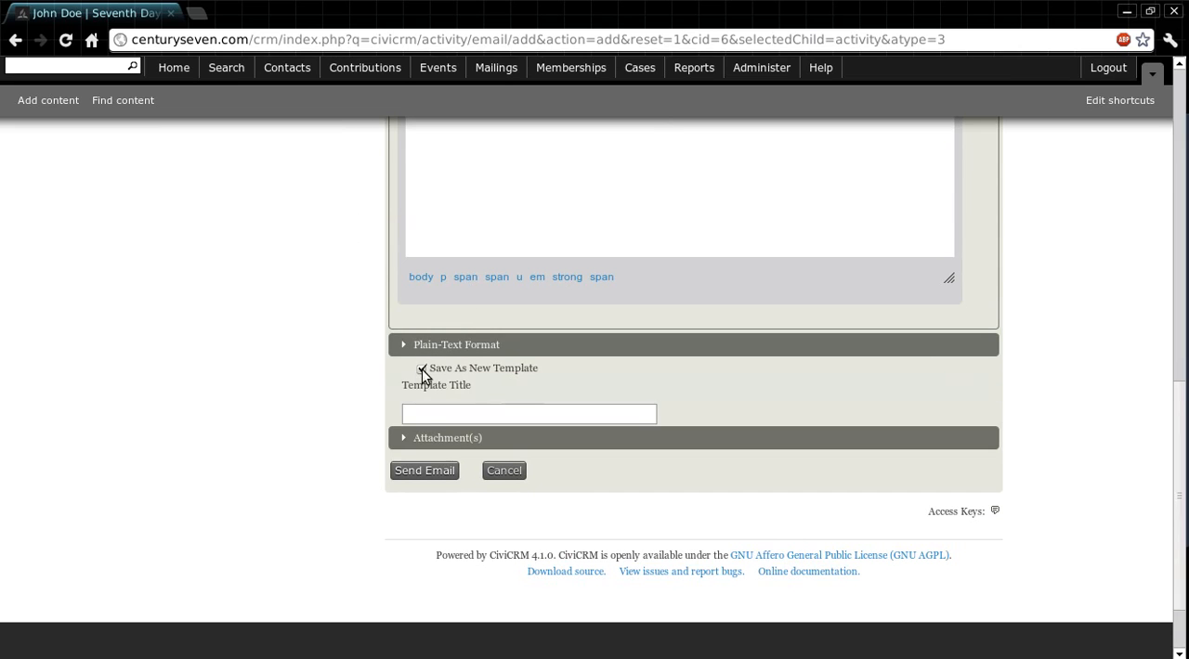
scroll(542, 370, down, 1)
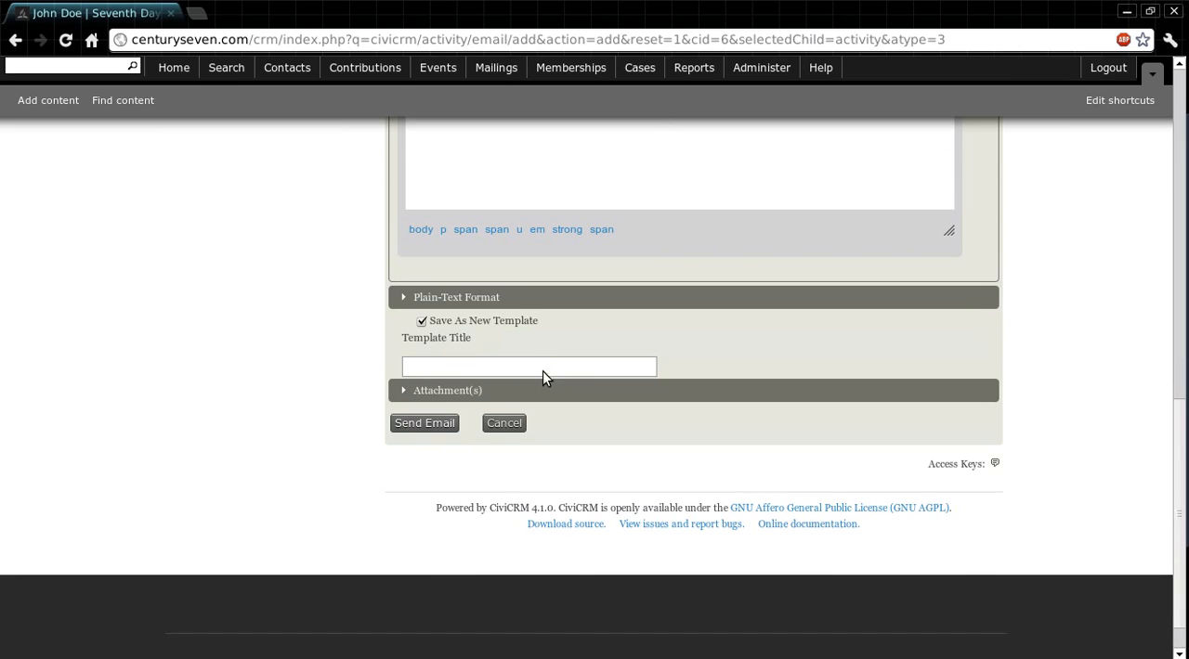
click(542, 372)
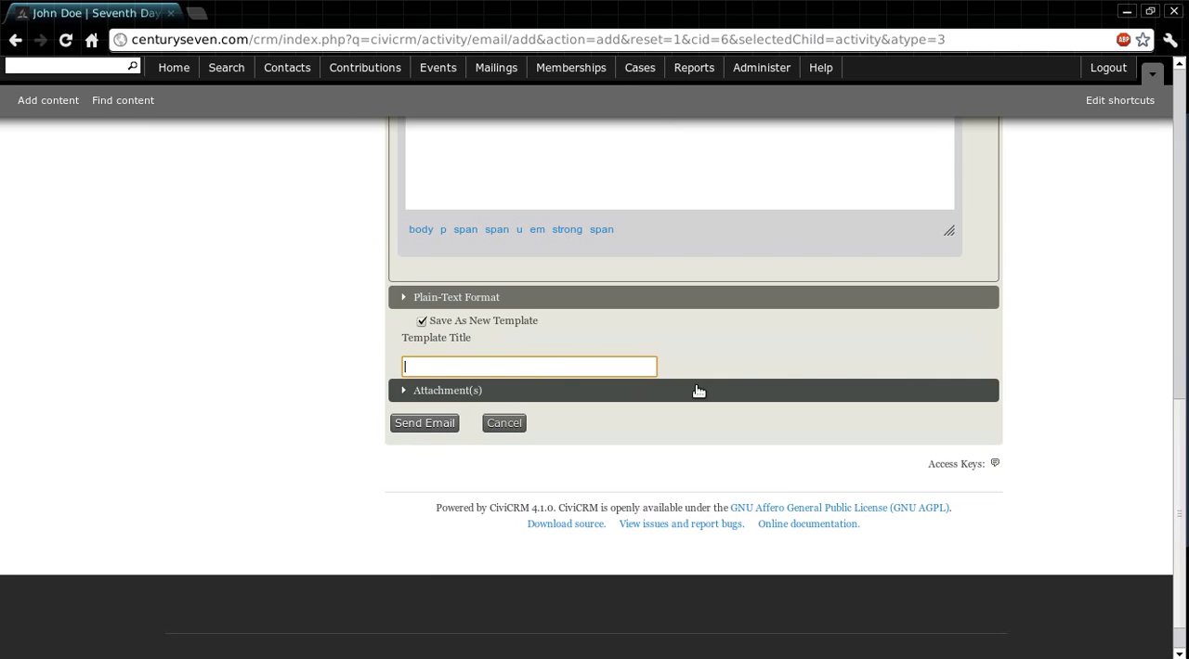
Step: View the templates available for the email, leaving none selected
scroll(1092, 377, up, 15)
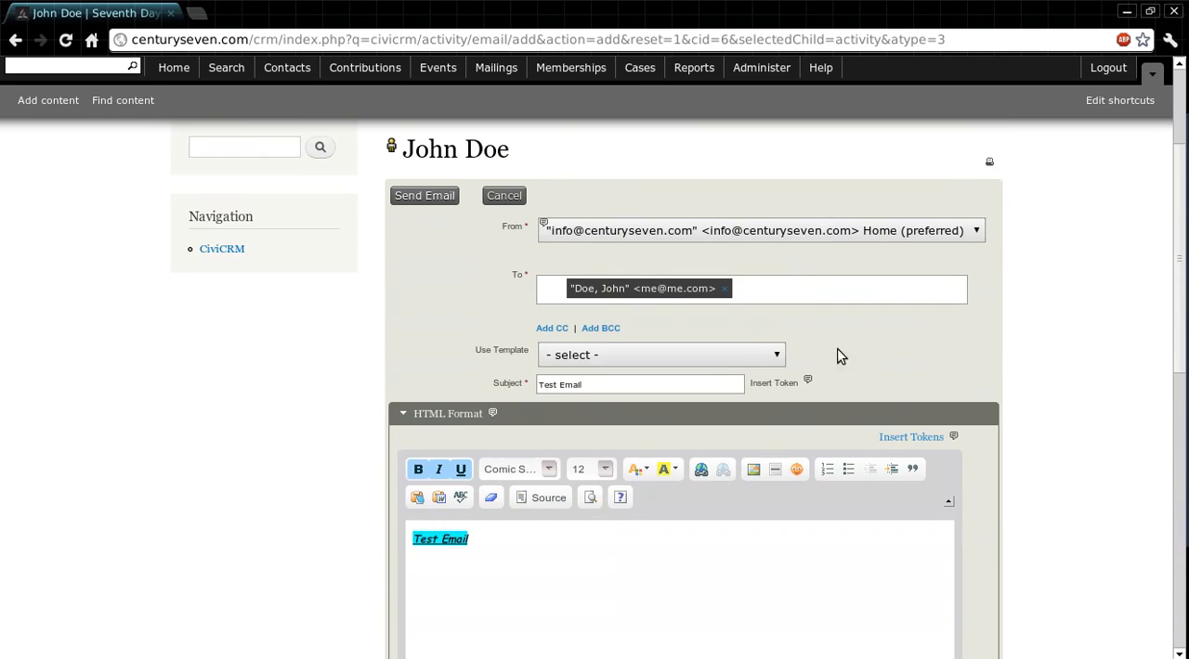
click(776, 356)
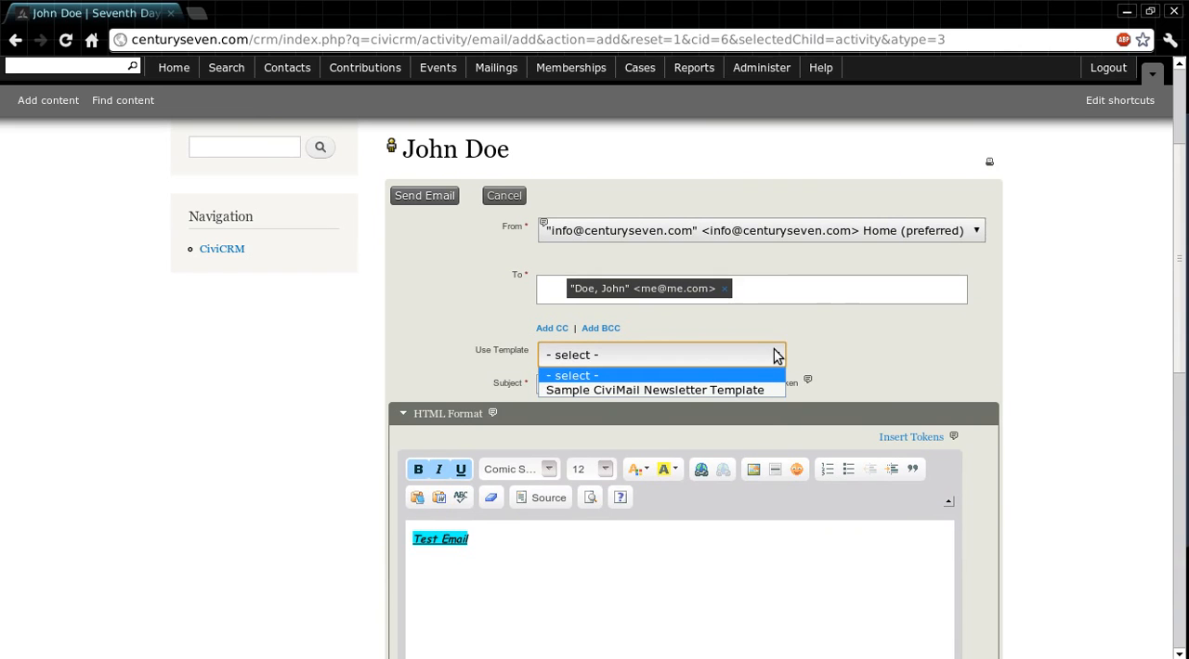
click(775, 355)
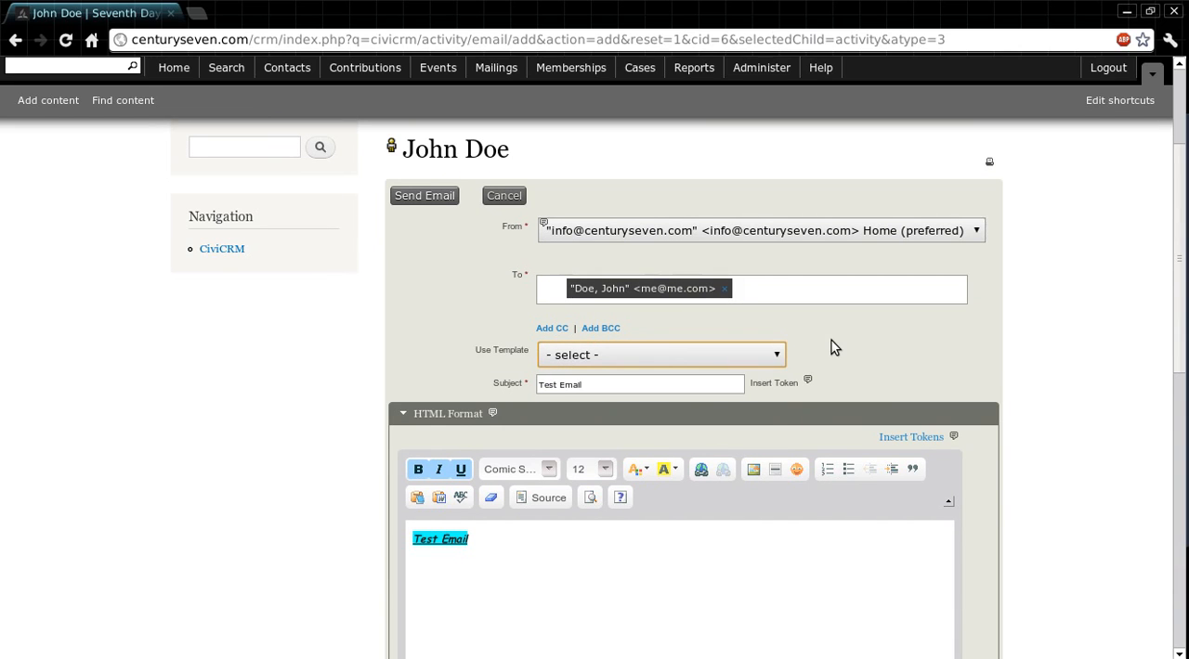
Step: Turn off saving the message as a new template
scroll(1038, 316, down, 5)
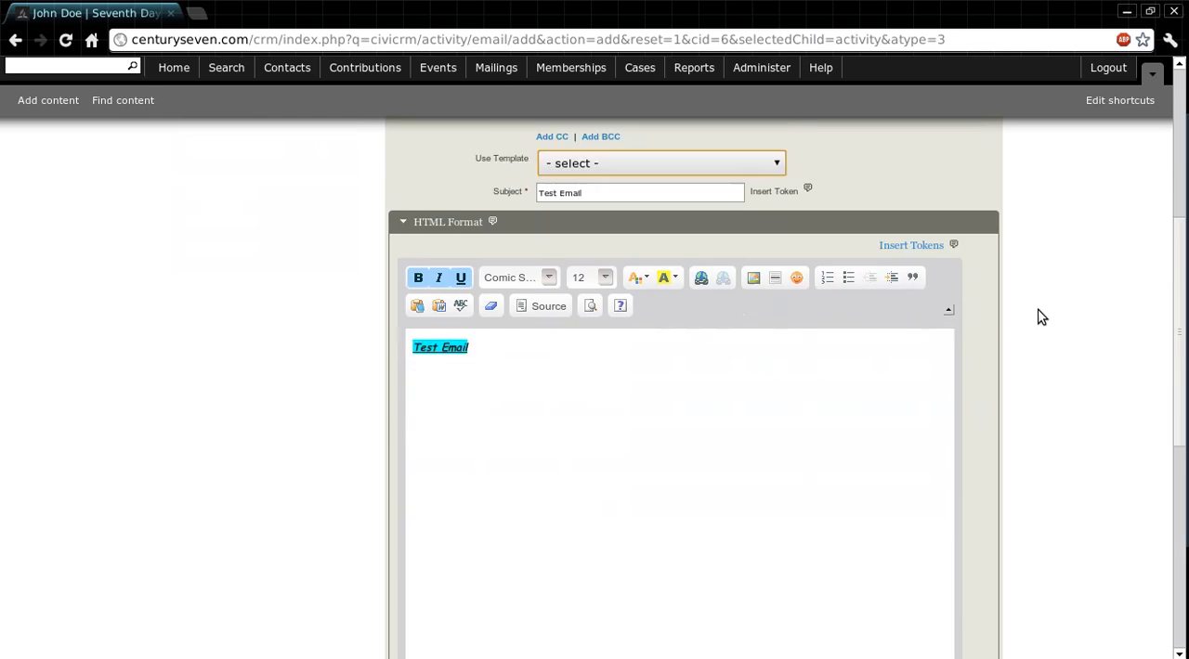
scroll(1040, 316, down, 6)
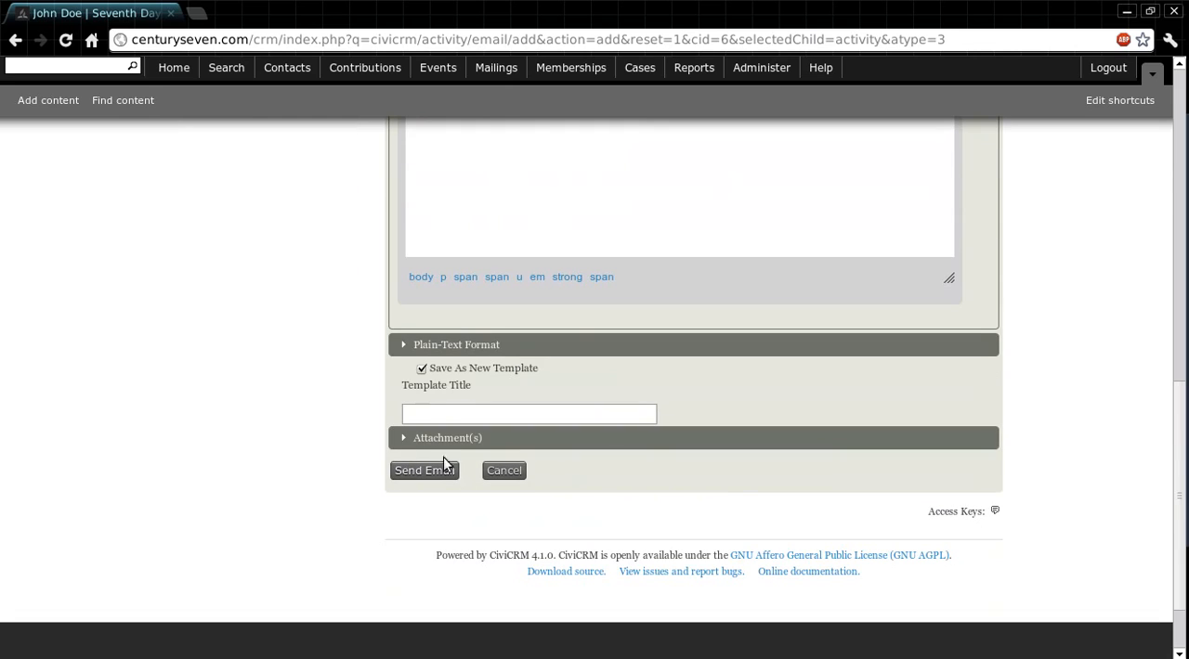
click(421, 369)
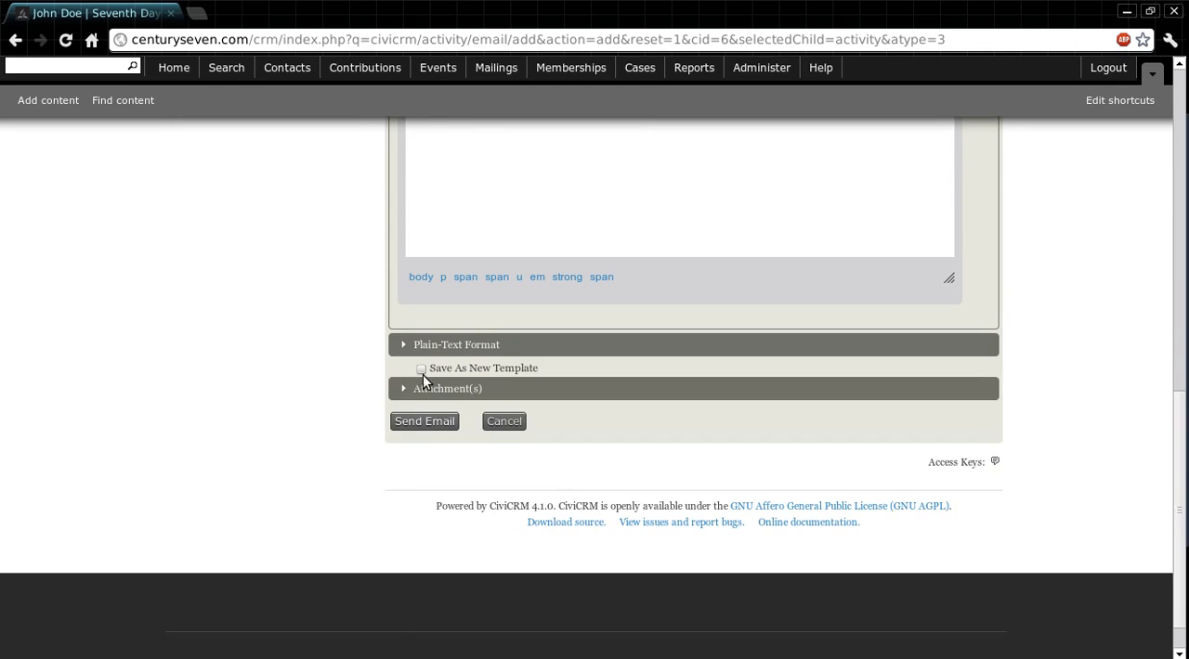
Step: Expand the Attachment(s) section and attach GreekZombies.pdf from the Desktop as the first file
click(425, 389)
scroll(297, 336, down, 1)
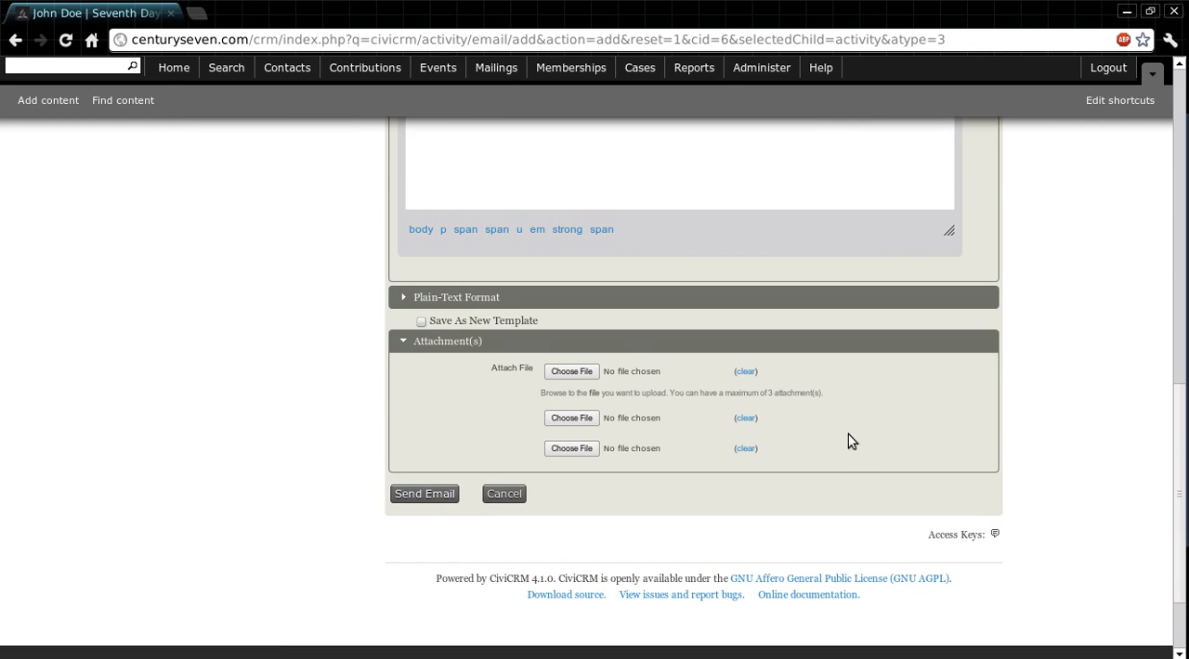
click(559, 377)
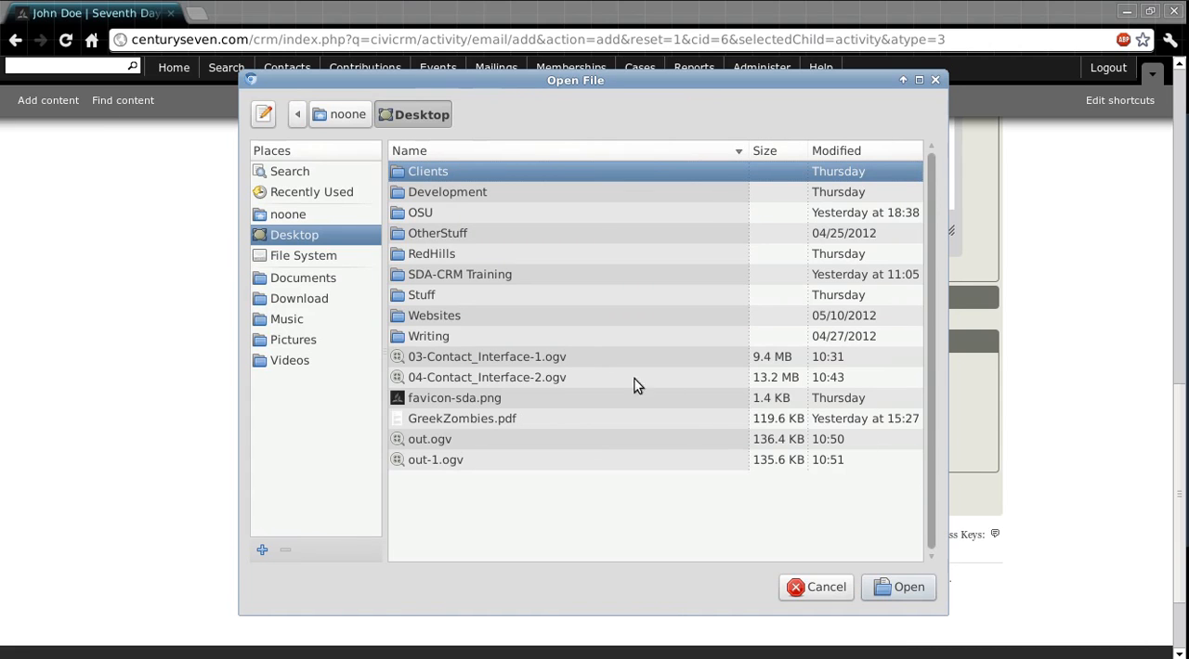
click(542, 420)
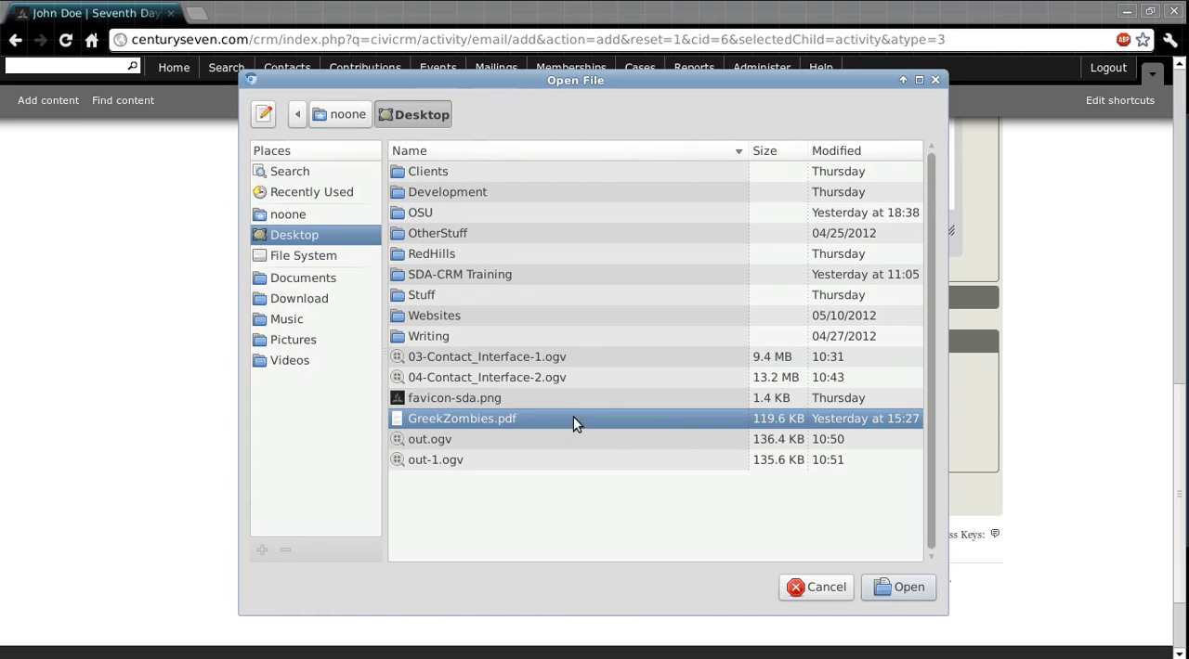
click(896, 589)
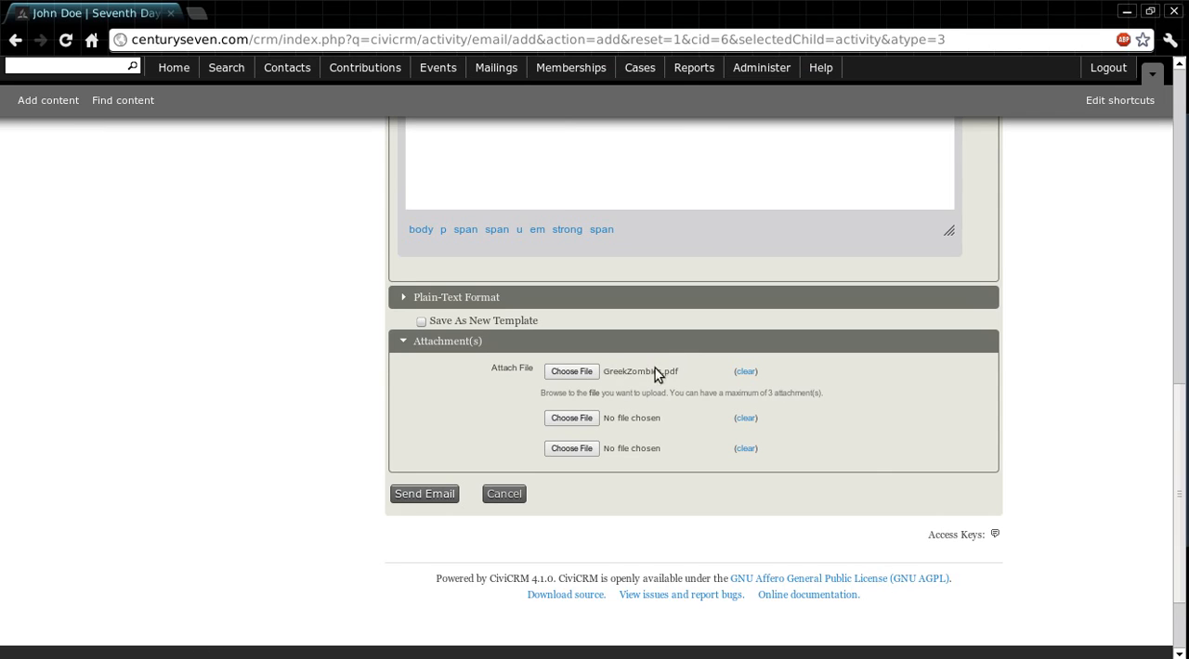
Step: Send the email with its attachment to the contact
scroll(697, 408, down, 2)
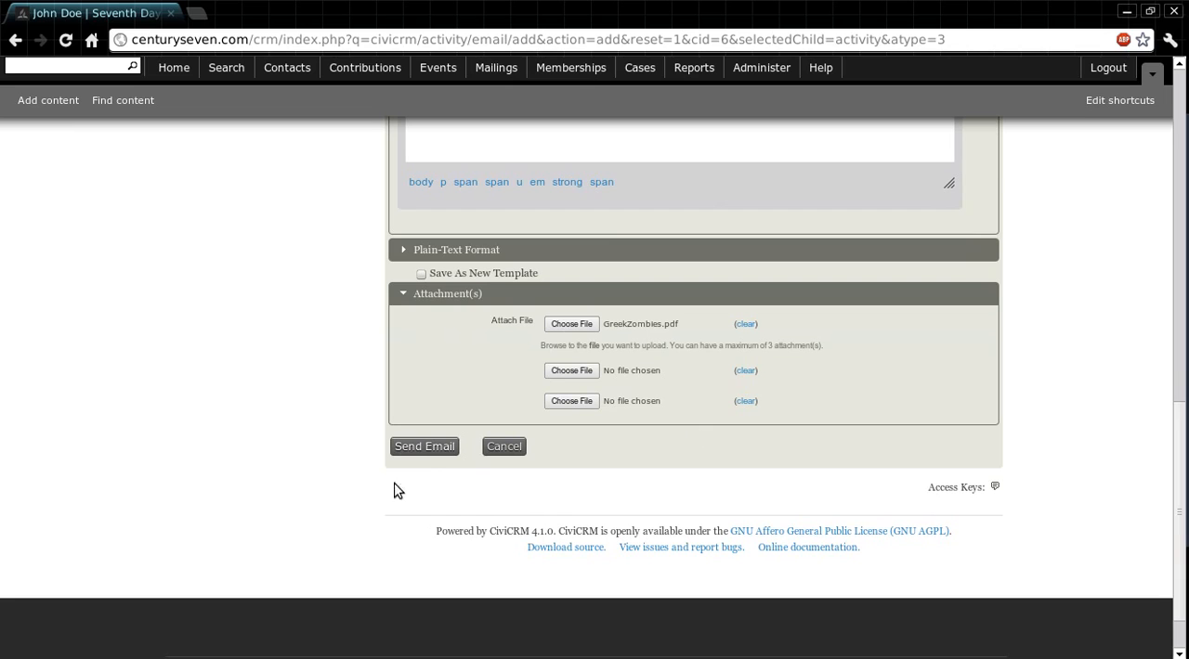
click(427, 452)
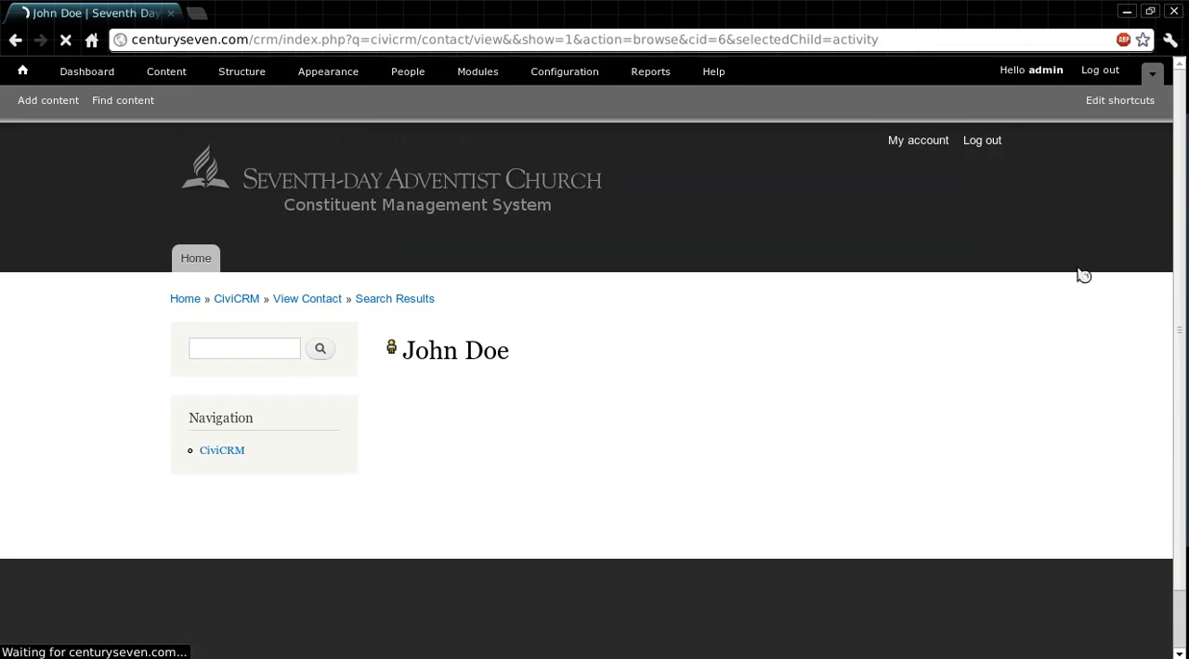
scroll(1088, 218, down, 1)
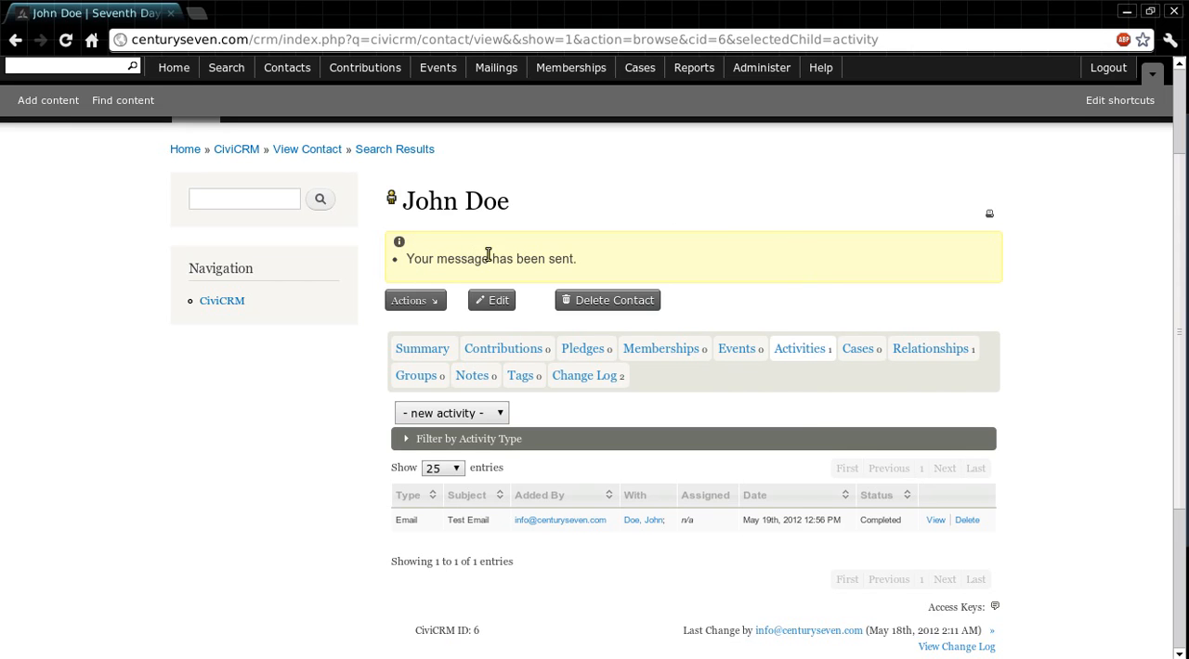
Step: View the details of the sent "Test Email" activity, including its attachment, and return to the contact's activities
scroll(1088, 296, down, 3)
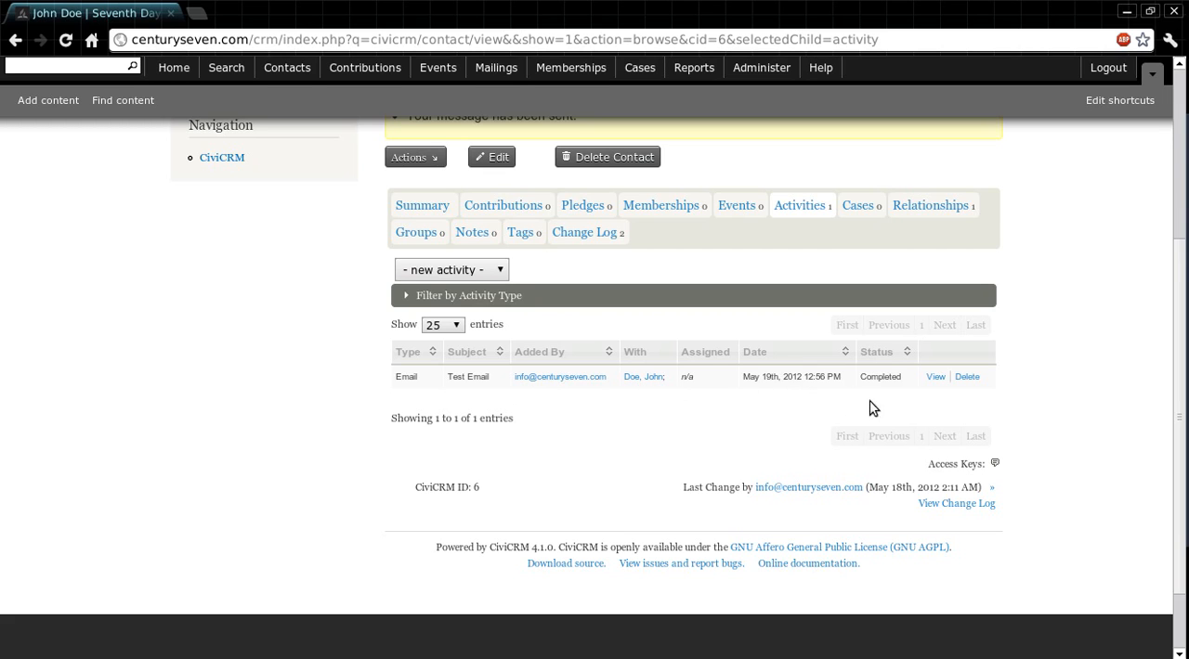
click(935, 378)
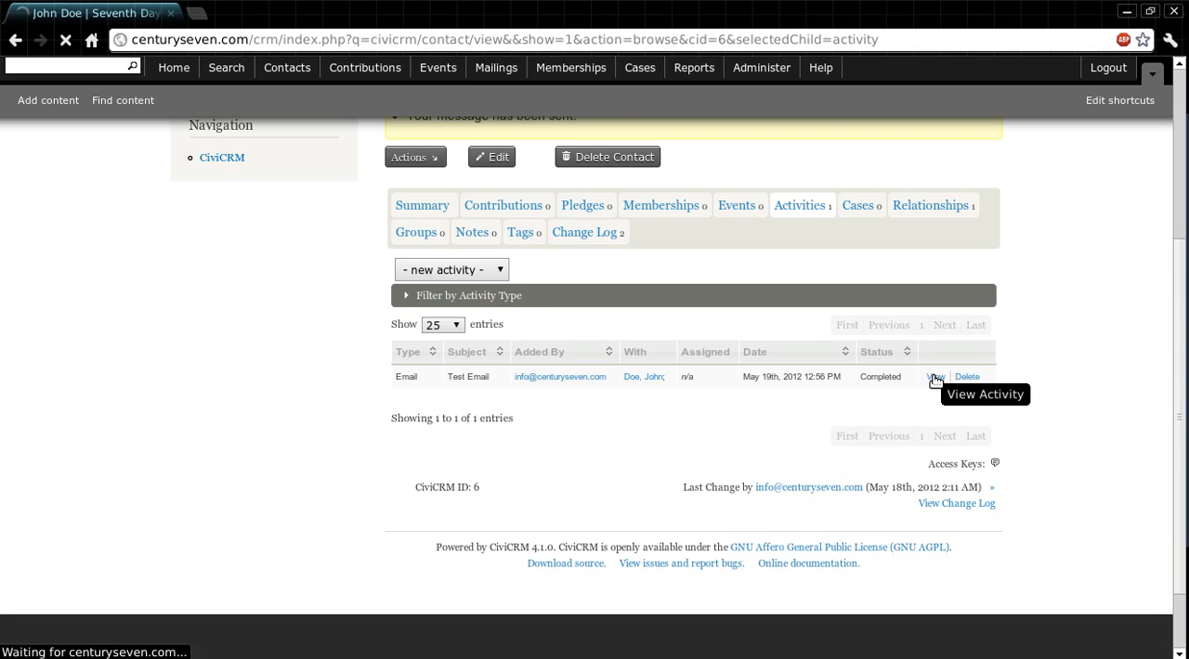
scroll(1054, 279, down, 2)
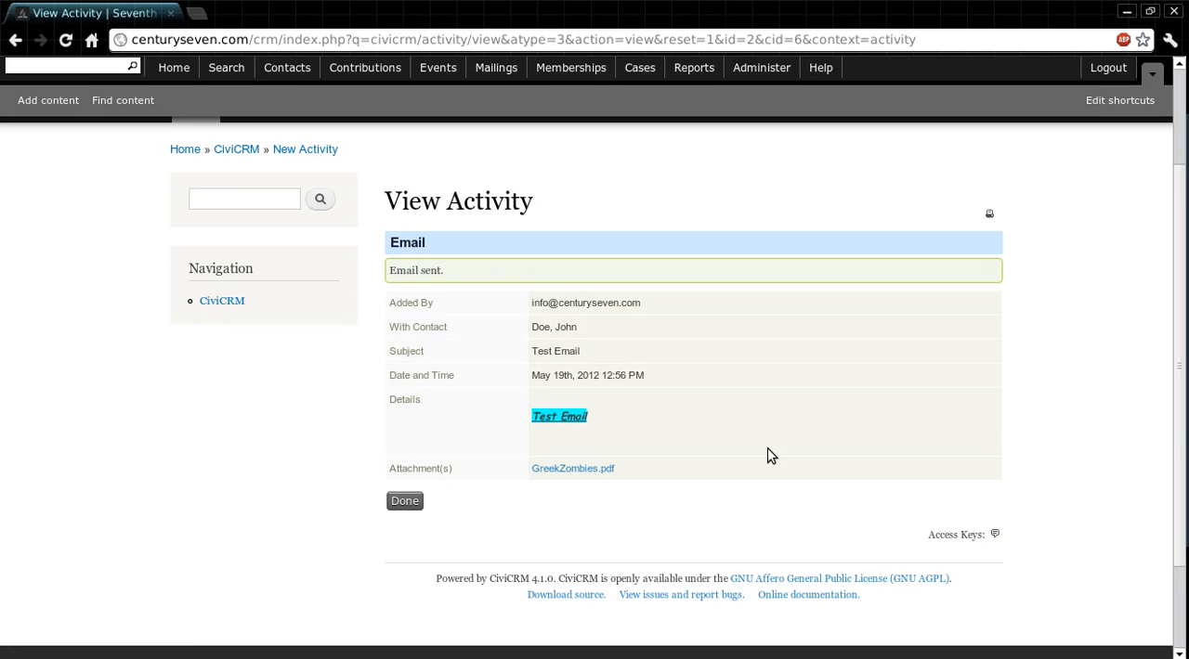
click(397, 503)
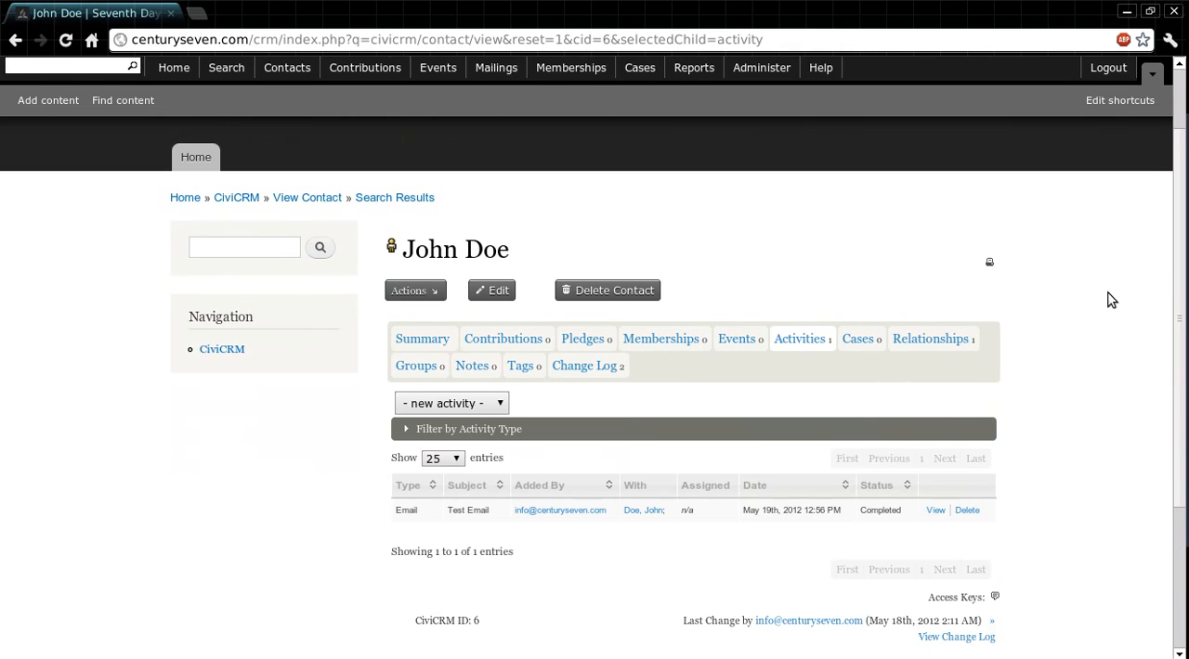
Step: Open the contact's summary and review the details on it
click(416, 339)
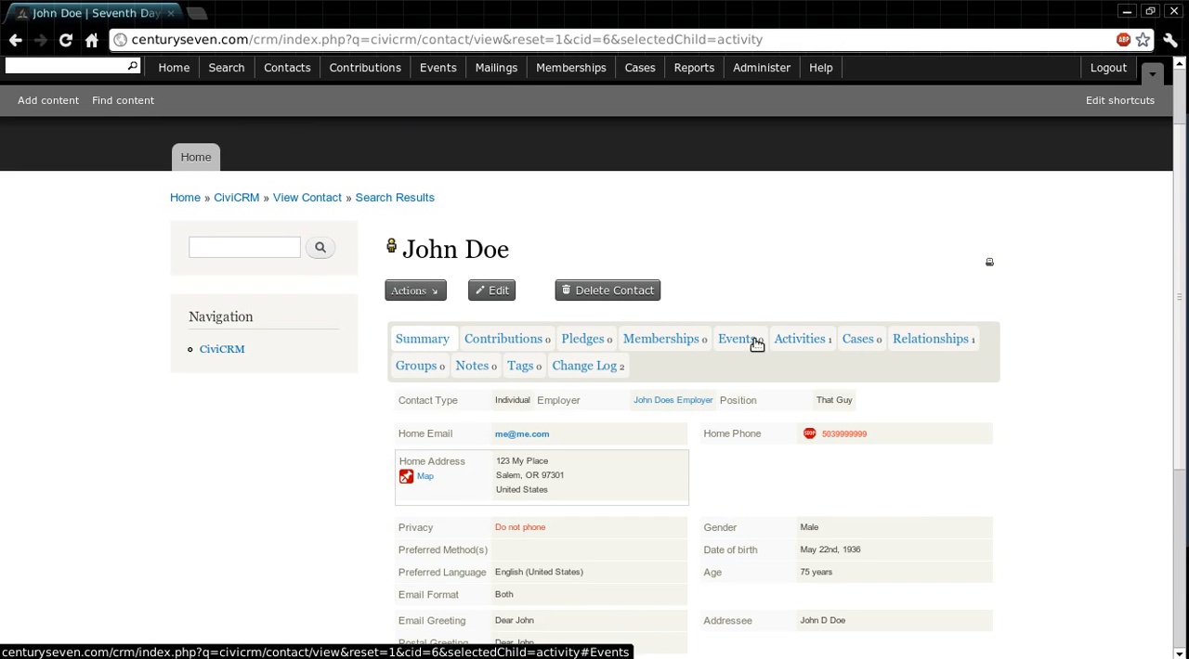
scroll(1013, 358, down, 2)
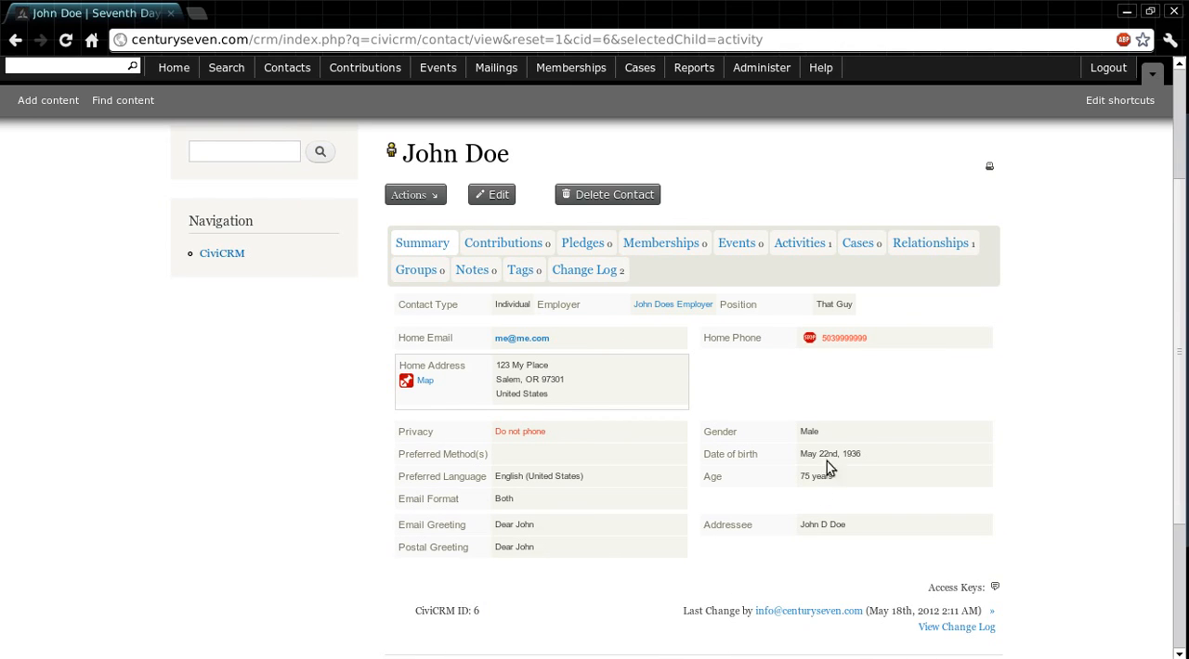
scroll(1120, 232, up, 2)
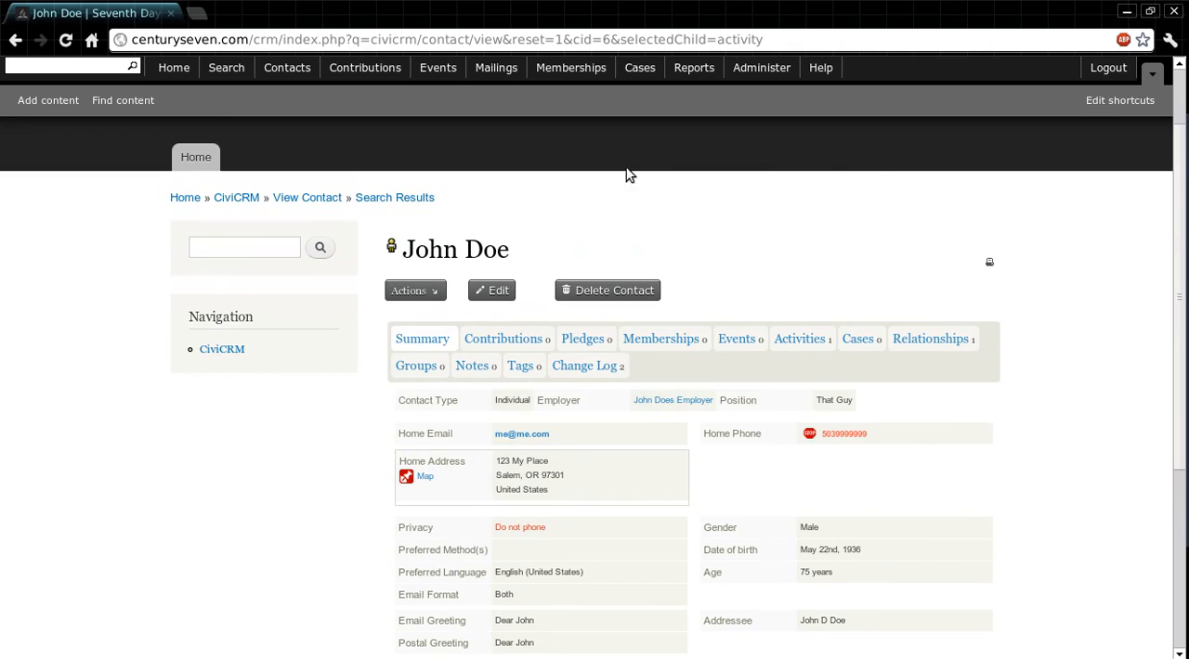
click(417, 294)
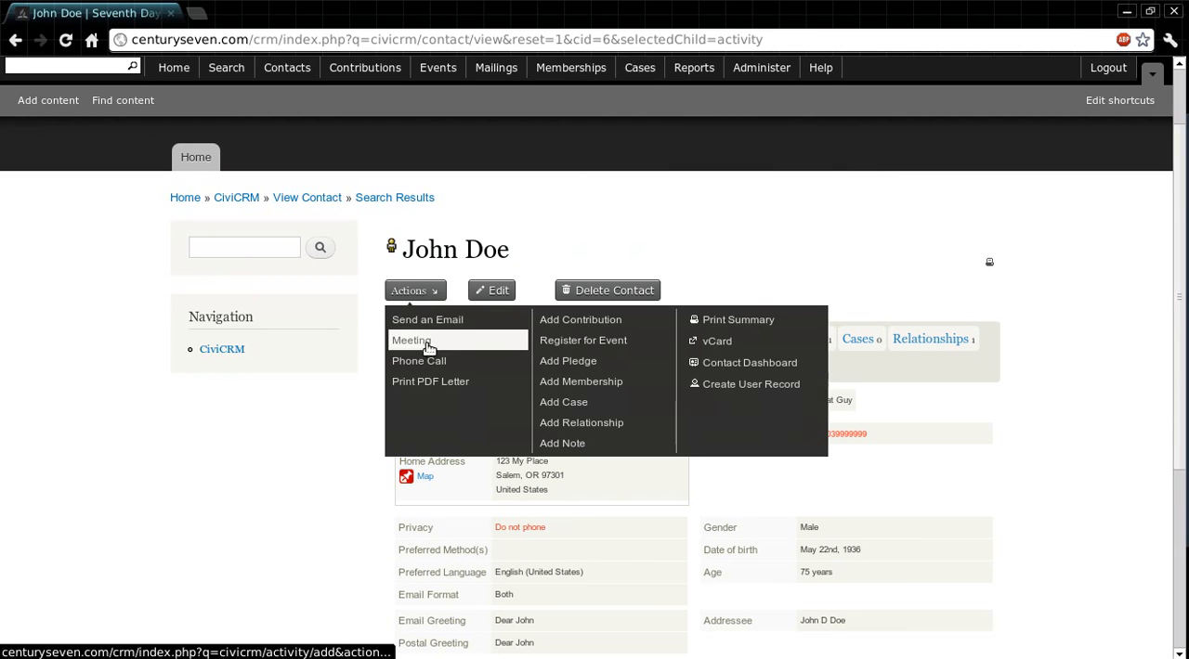
right_click(1150, 1)
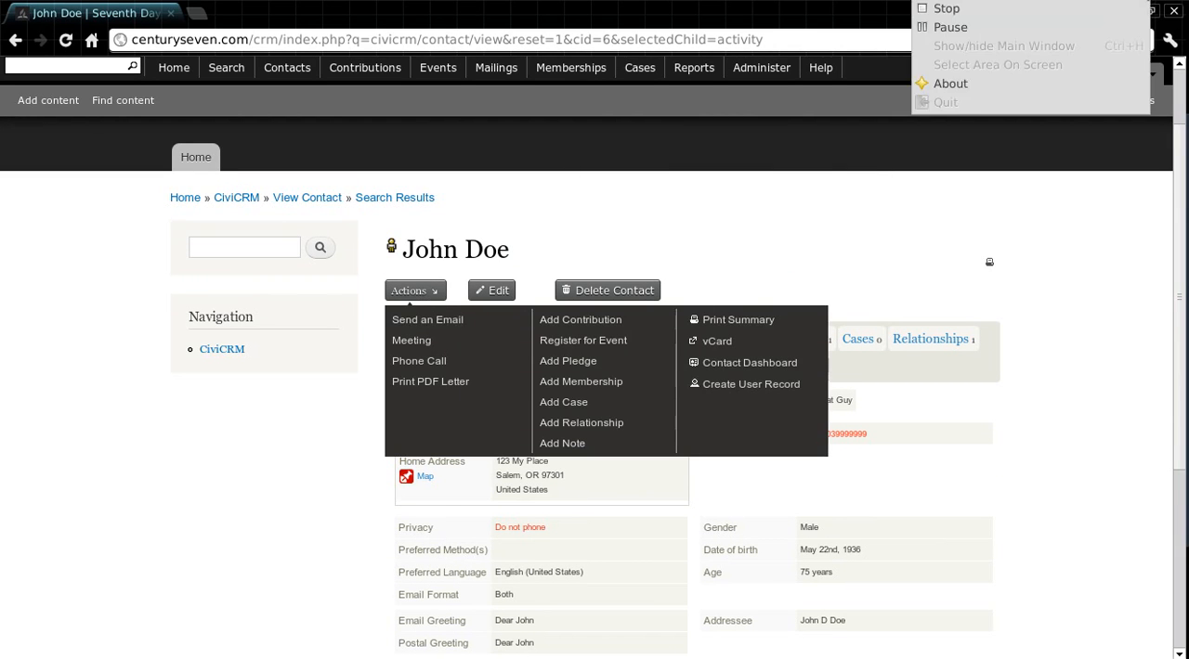